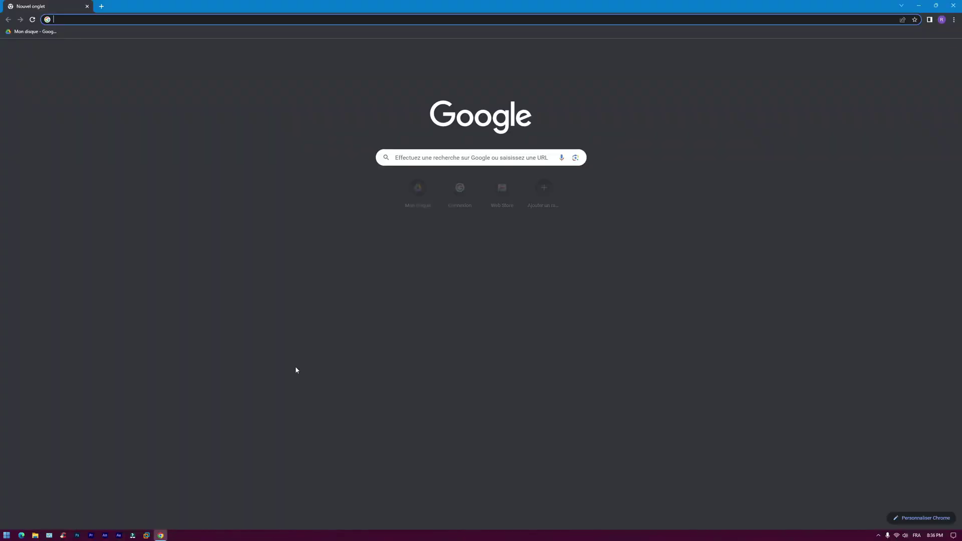
- Open Mon disque in Google Drive, create a Google Docs document containing "hi" and close it
left_click(31, 33)
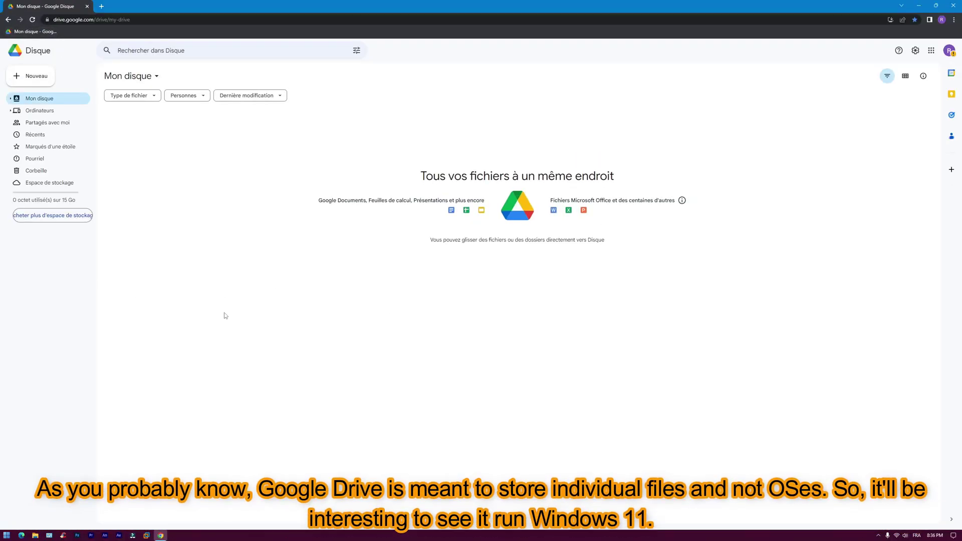
right_click(306, 317)
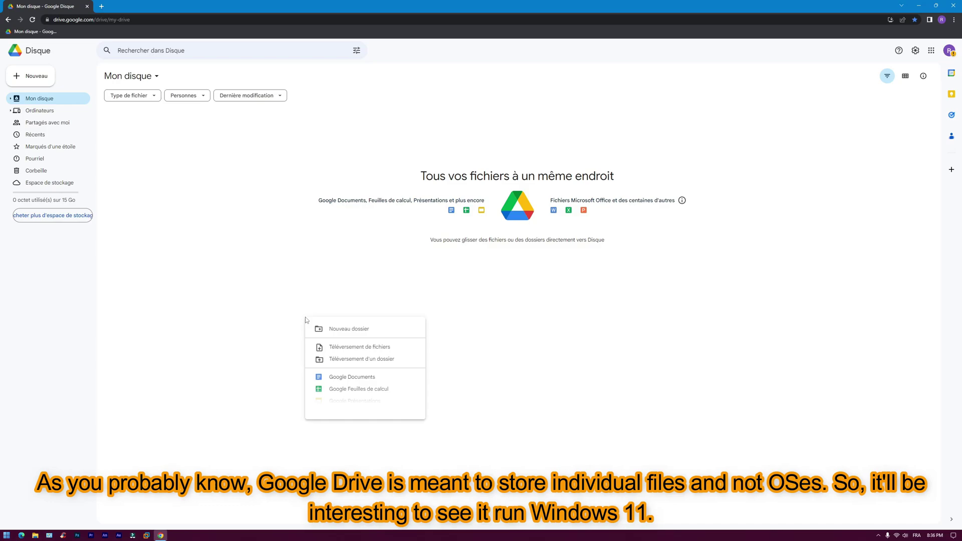
left_click(352, 377)
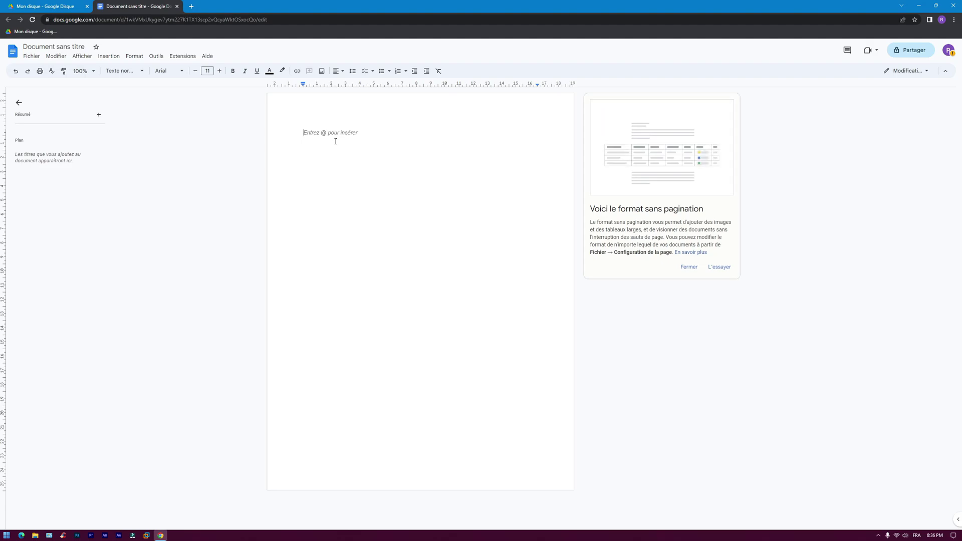
type("i")
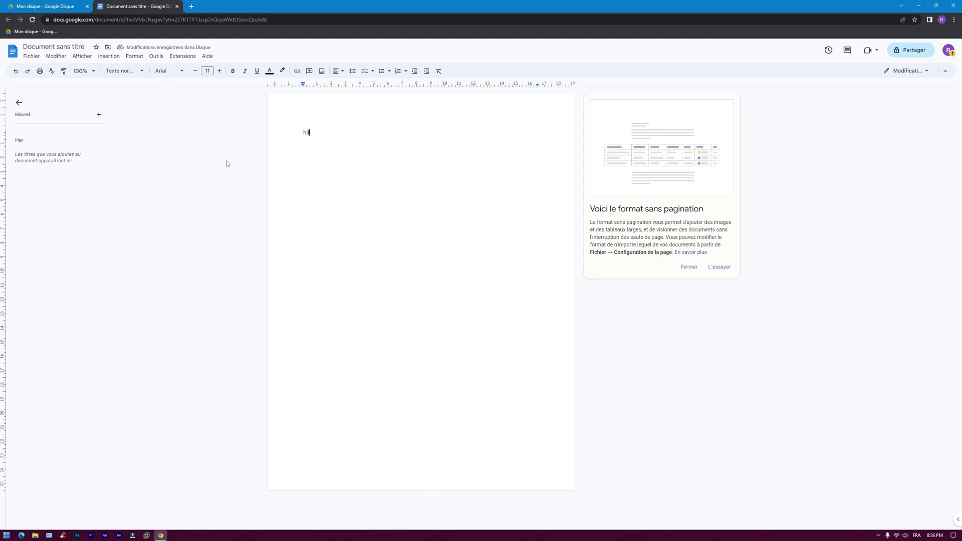
left_click(177, 6)
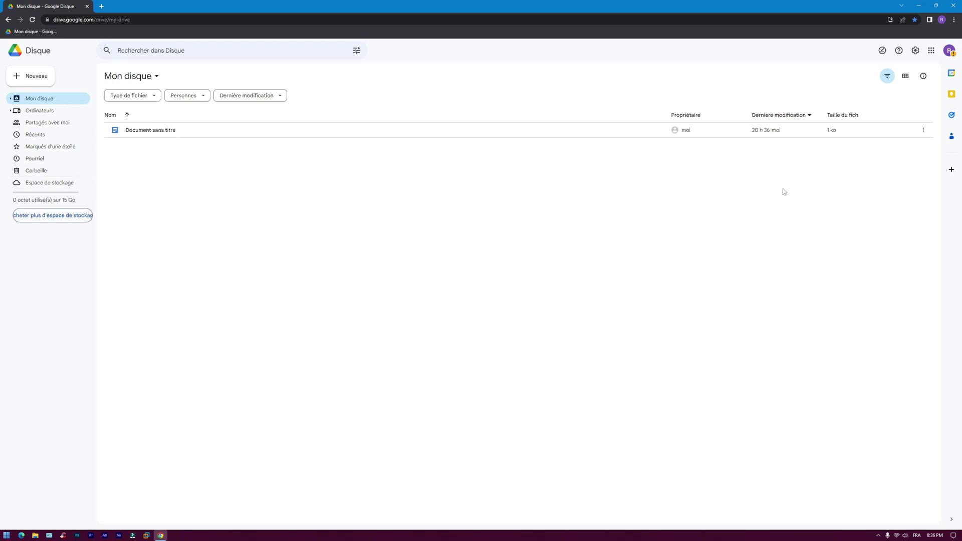
- Delete the untitled document from Mon disque and return to the desktop
left_click(923, 130)
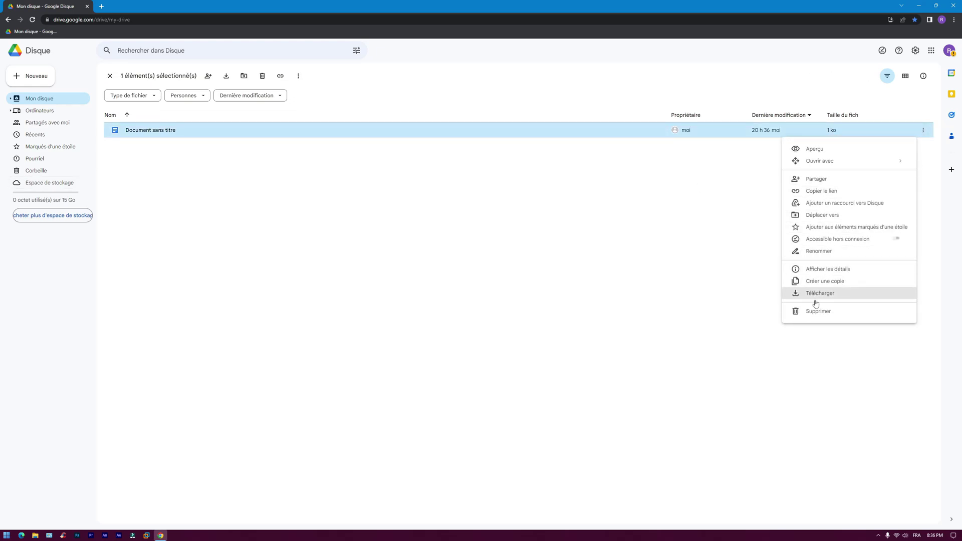
left_click(819, 311)
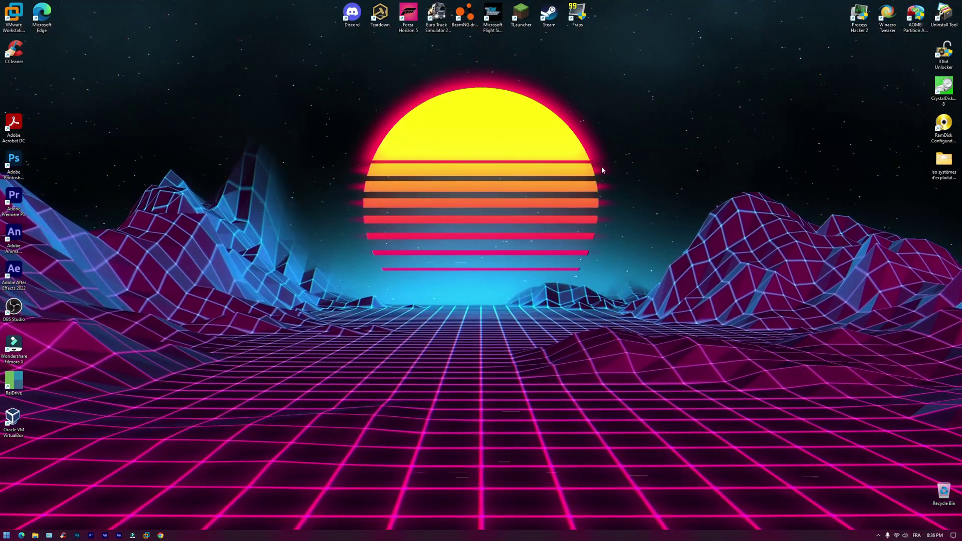
left_click_drag(645, 190, 470, 208)
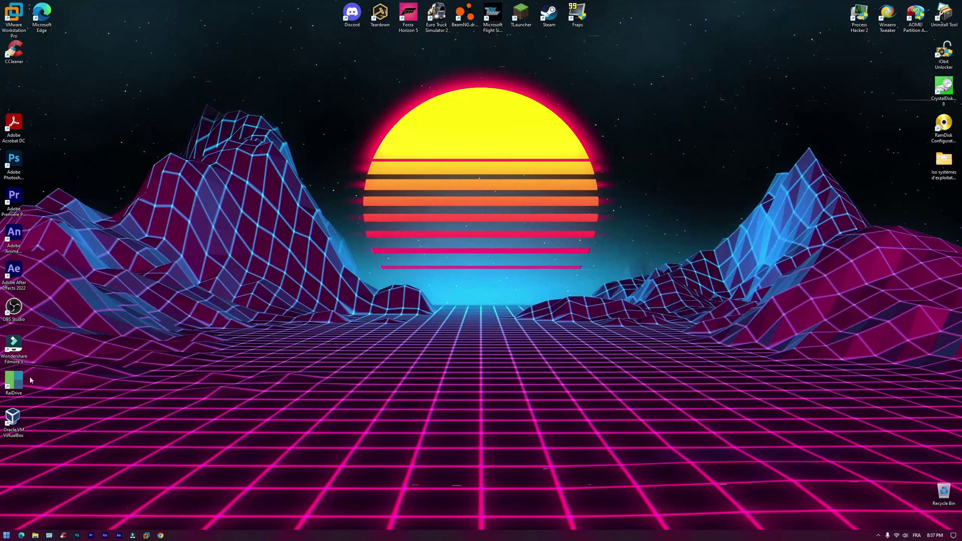
- Launch RaiDrive from the desktop with administrator rights
right_click(20, 379)
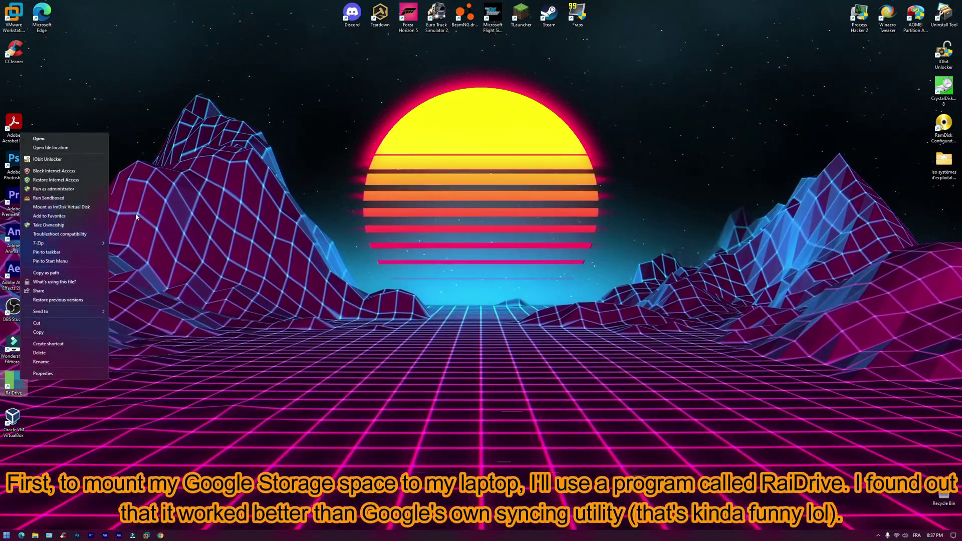
left_click(73, 188)
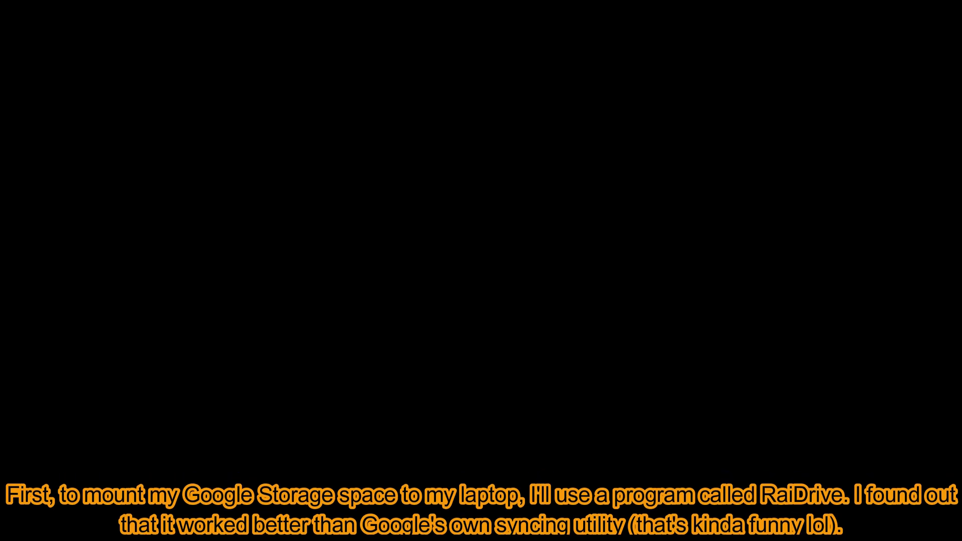
left_click(479, 323)
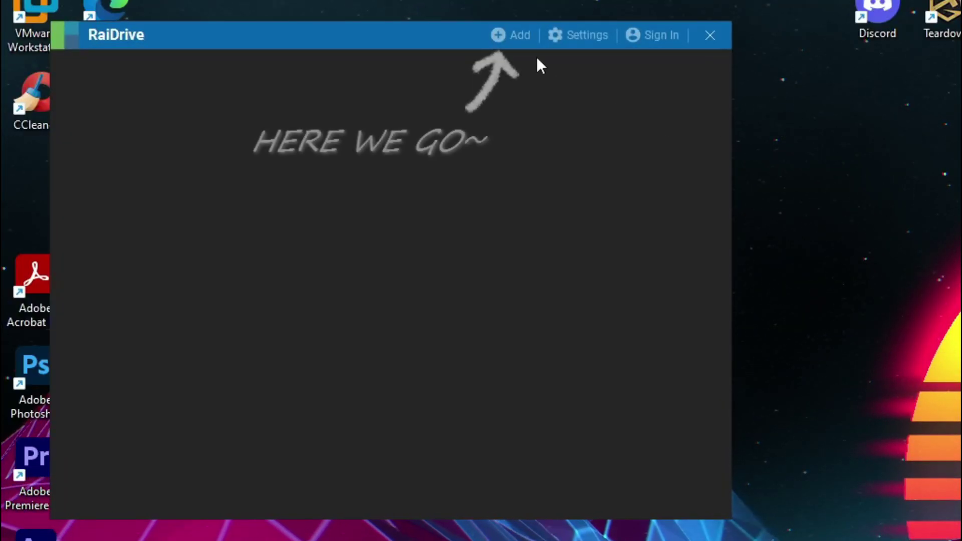
- Mount Google Drive's My Drive as drive Z: in RaiDrive, authorise access with the Google account, and close the leftover windows
left_click(512, 35)
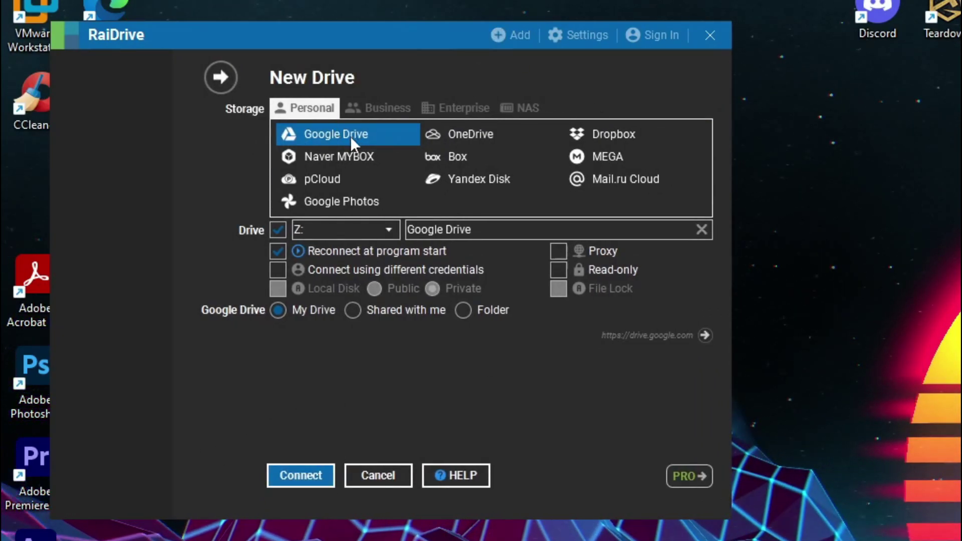
left_click(301, 470)
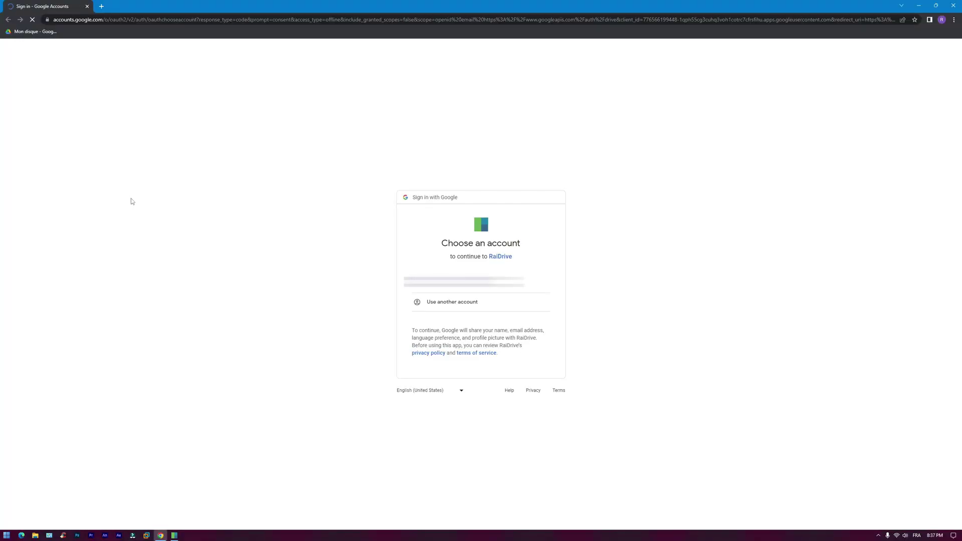
left_click(530, 284)
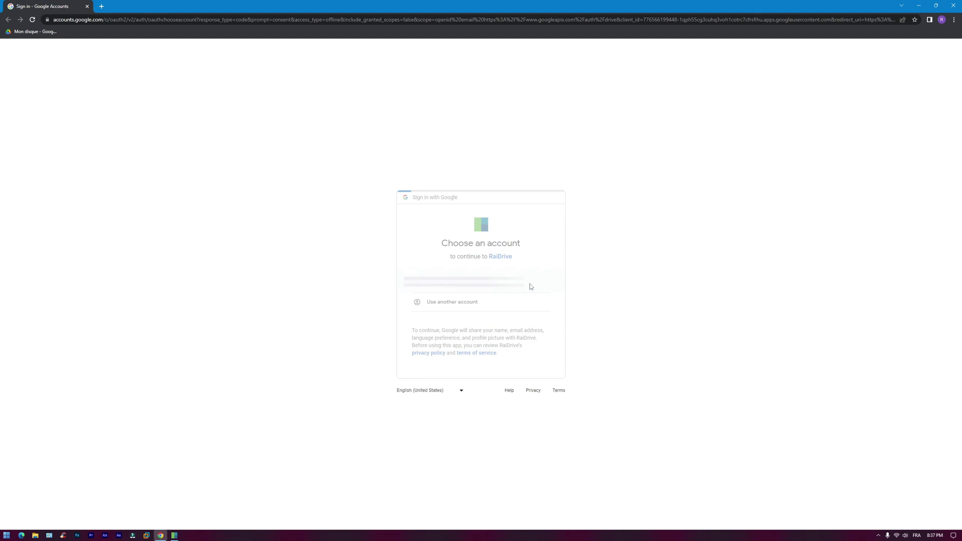
left_click(501, 375)
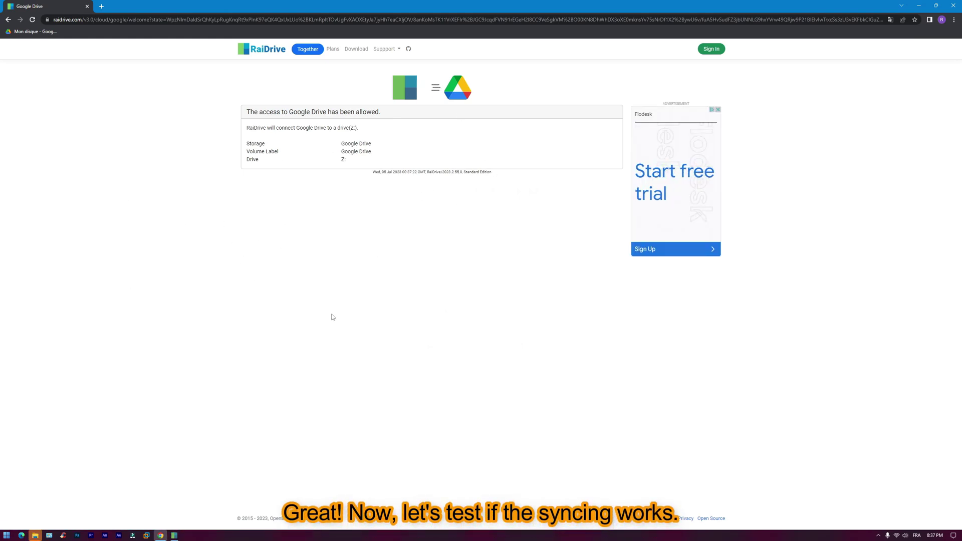
left_click(946, 5)
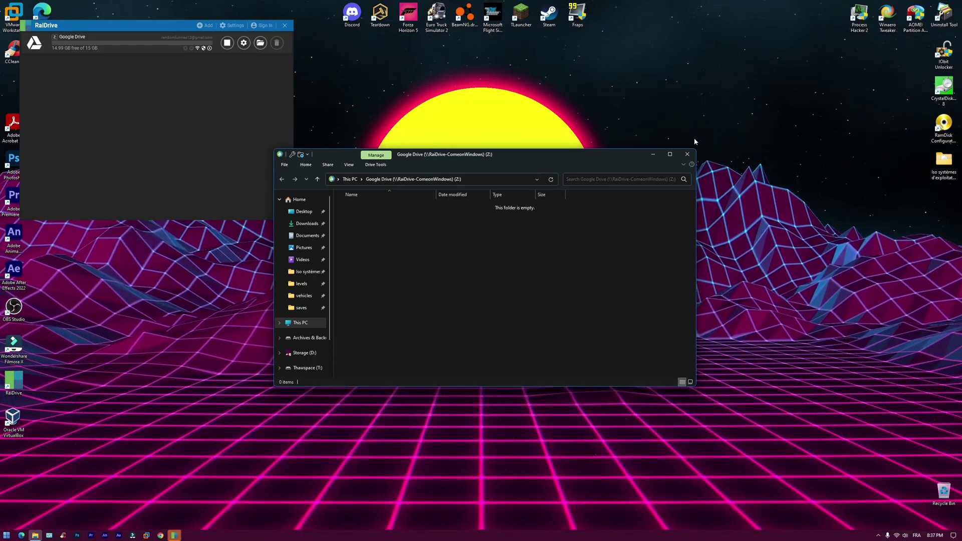
left_click(285, 25)
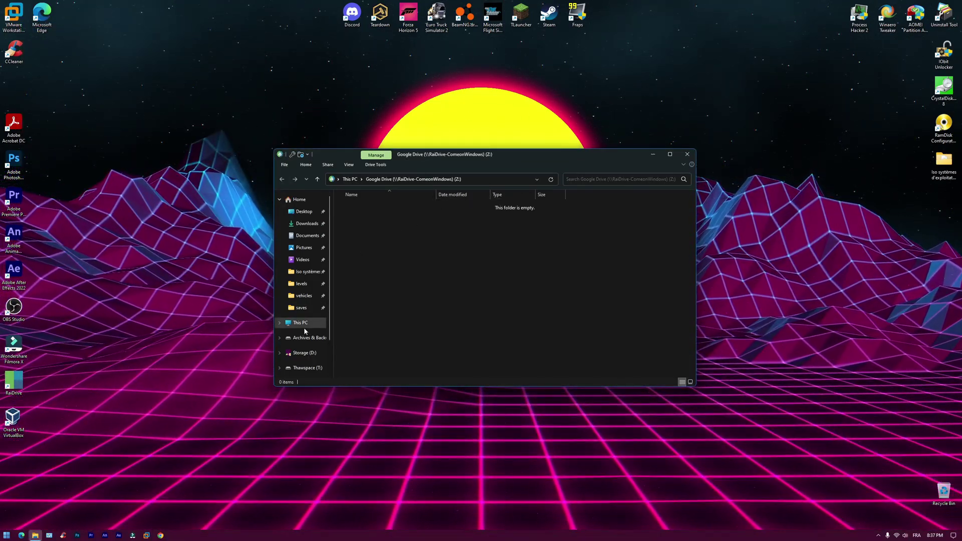
- Show This PC in File Explorer and tile it side by side with a Chrome window showing Mon disque
left_click(302, 325)
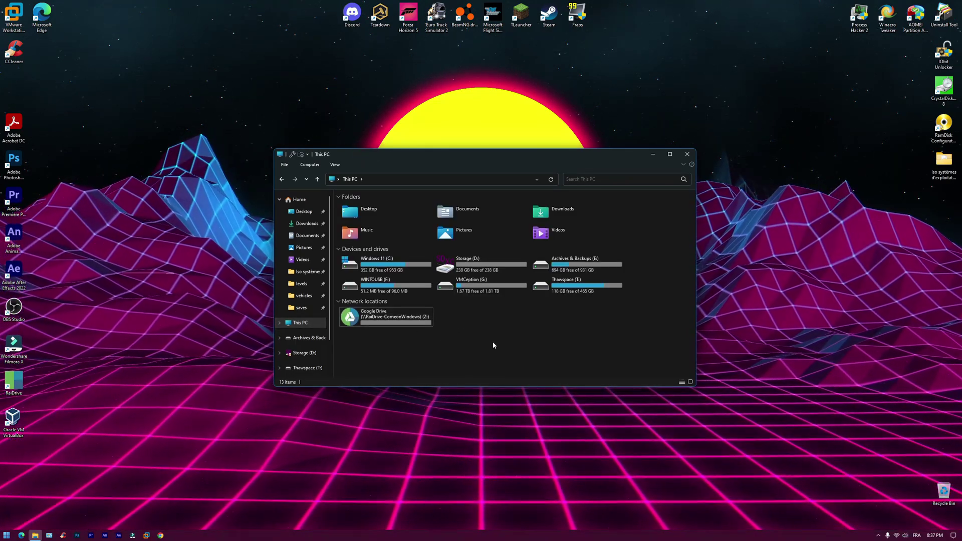
left_click_drag(450, 365, 520, 341)
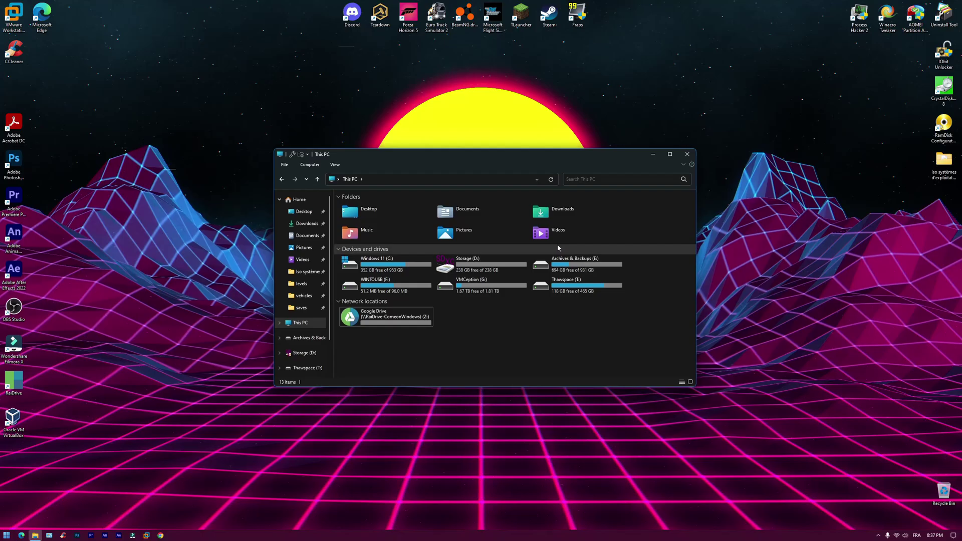
left_click_drag(481, 155, 1, 188)
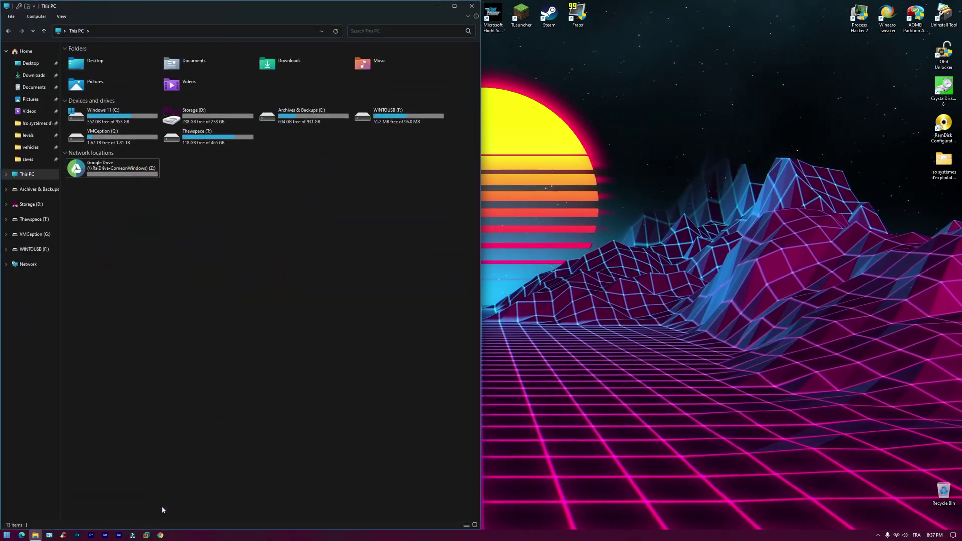
left_click(160, 535)
left_click_drag(451, 5, 960, 4)
left_click_drag(651, 5, 611, 3)
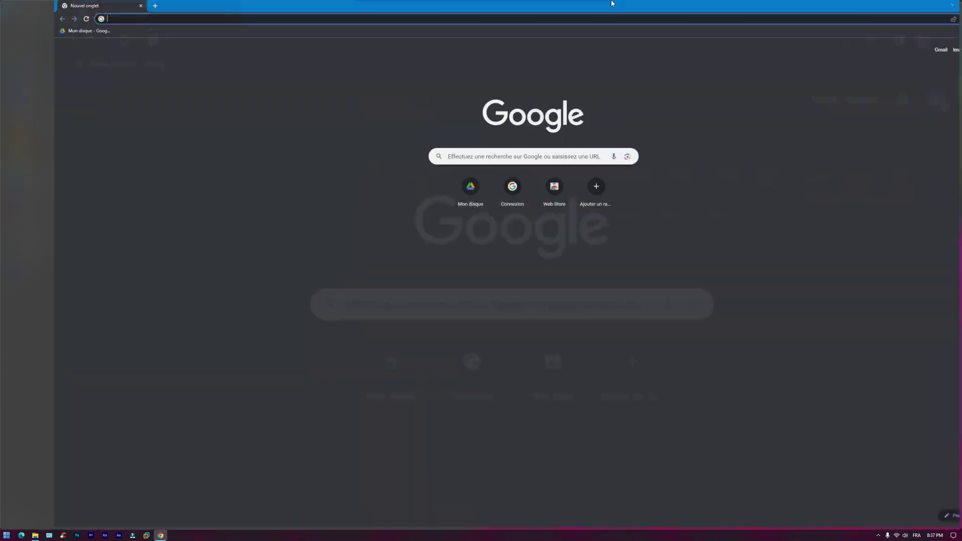
key("super+Right")
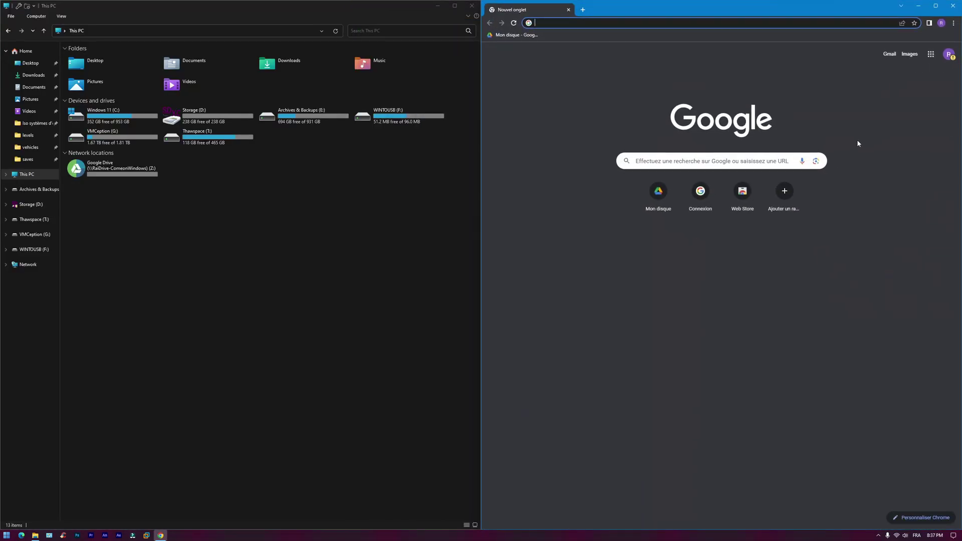
left_click(516, 35)
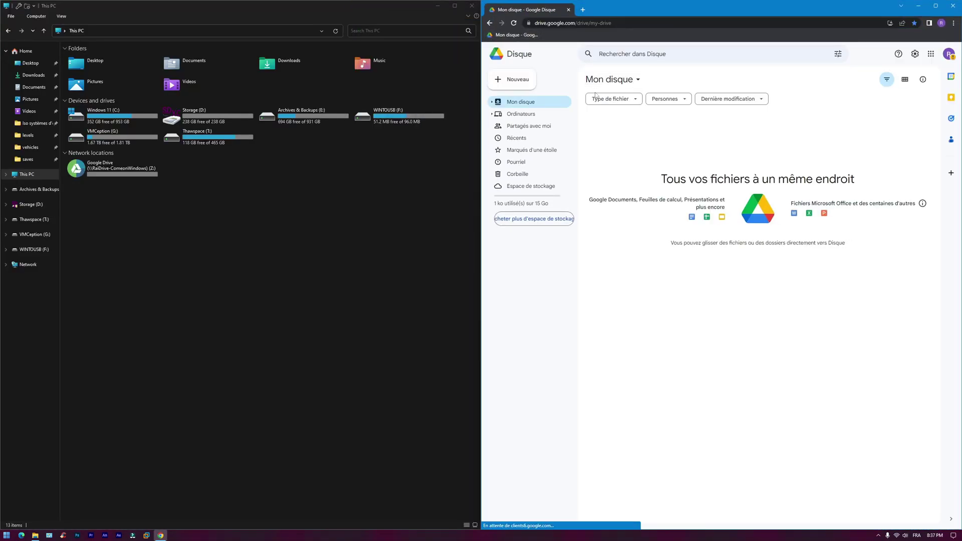
- Create a text document named Test on the mounted Google Drive (Z:)
double_click(128, 174)
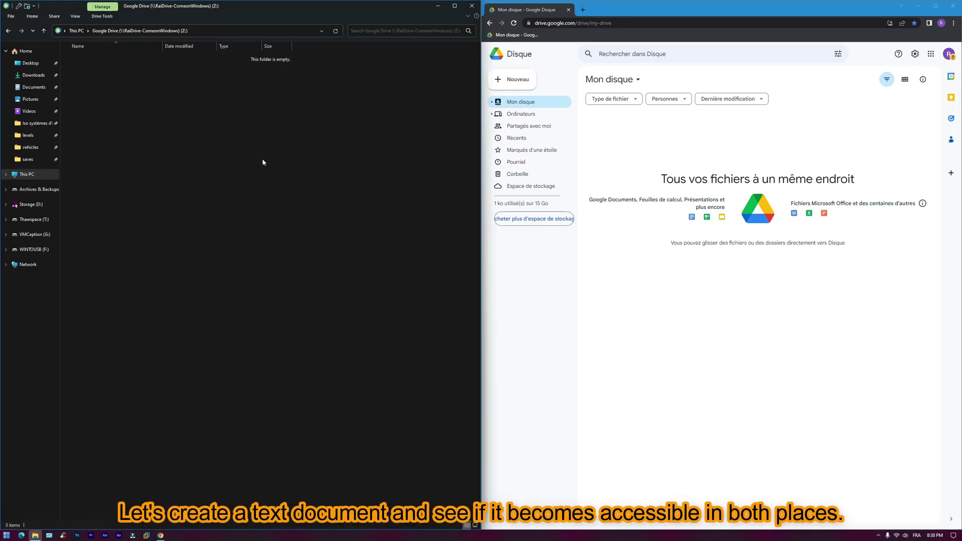
right_click(153, 176)
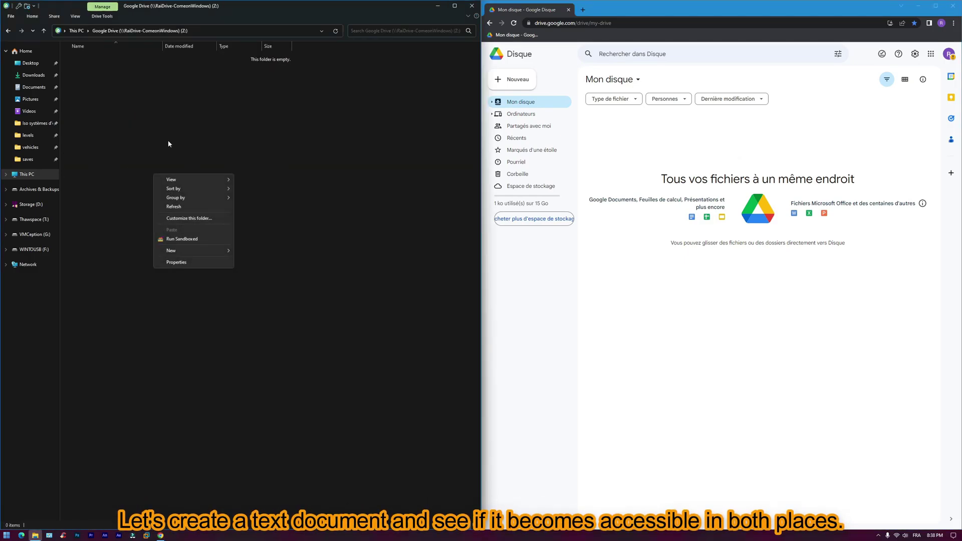
mouse_move(202, 252)
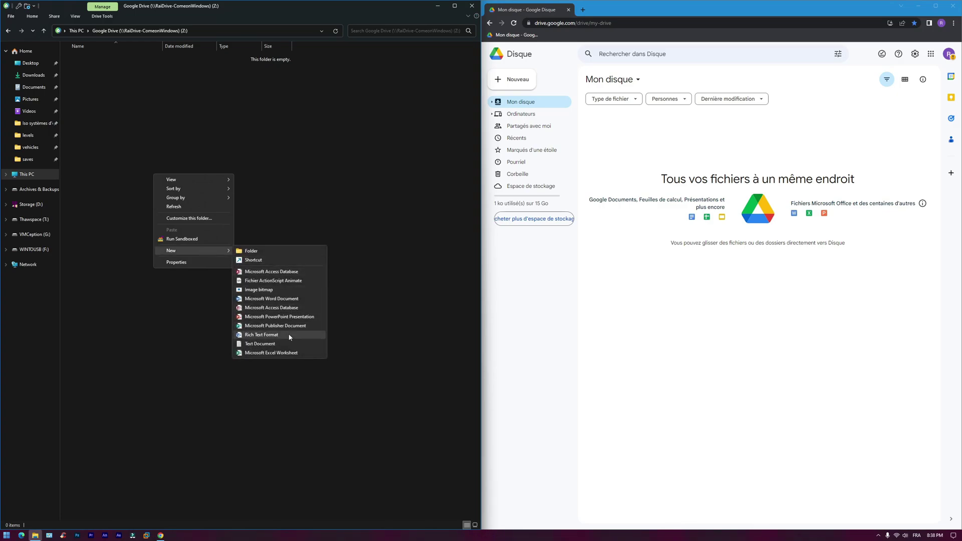
left_click(276, 336)
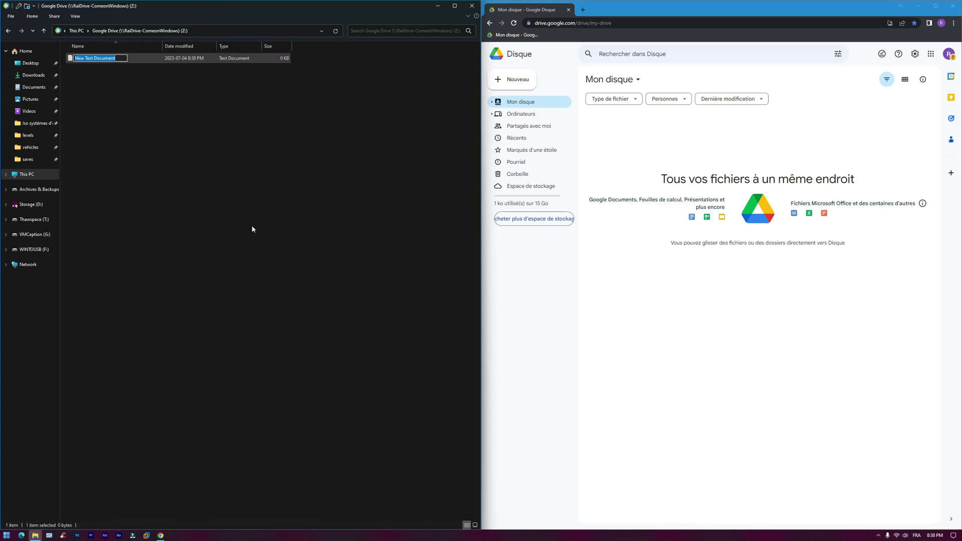
key("Return")
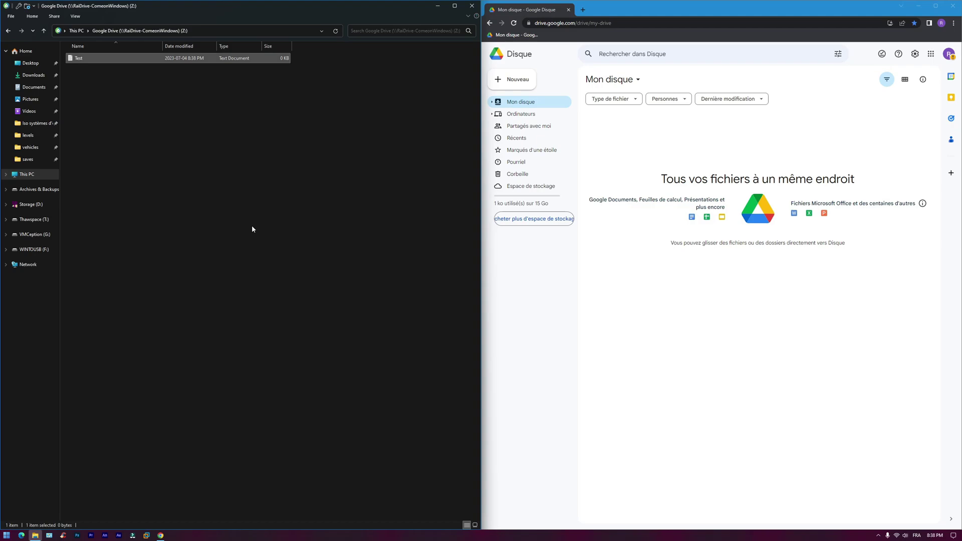
key("Return")
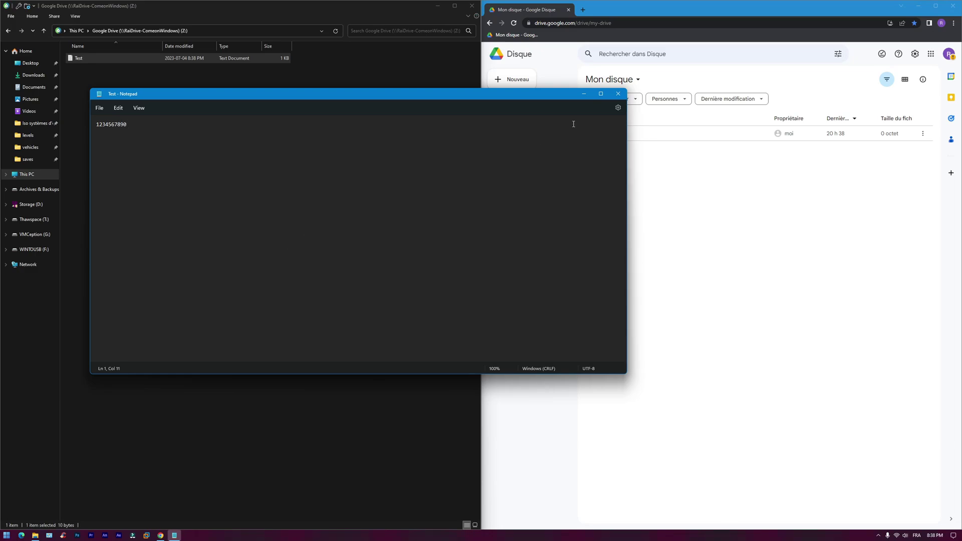
left_click(618, 94)
left_click(299, 162)
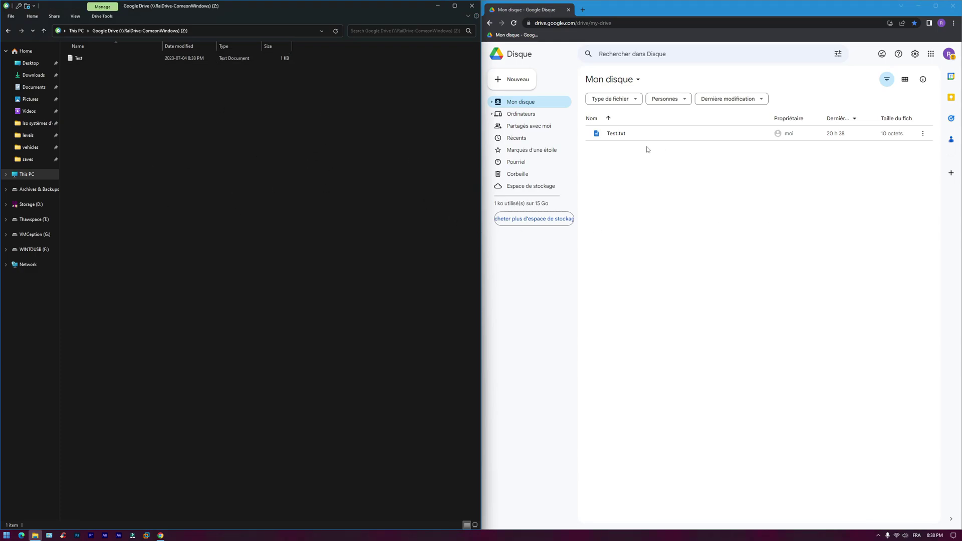
double_click(613, 135)
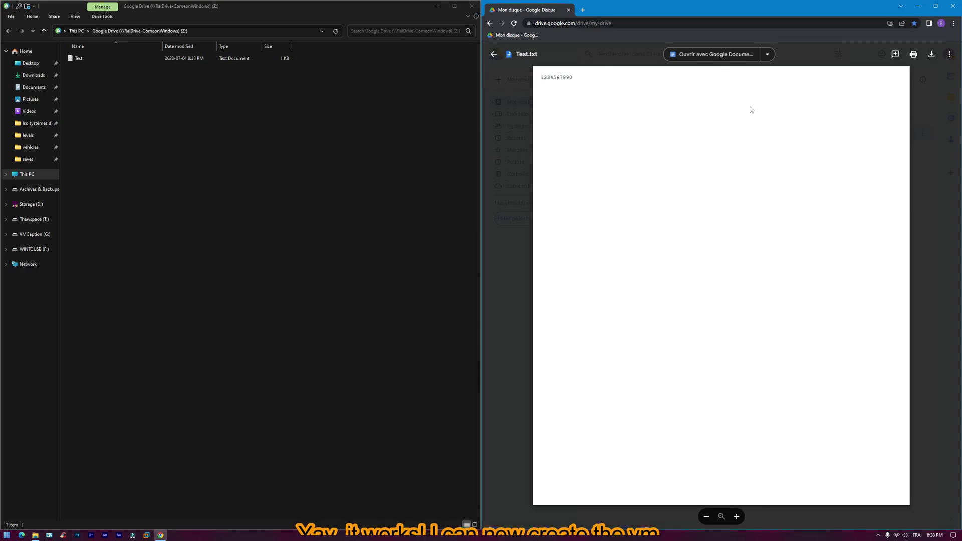
left_click_drag(626, 9, 334, 50)
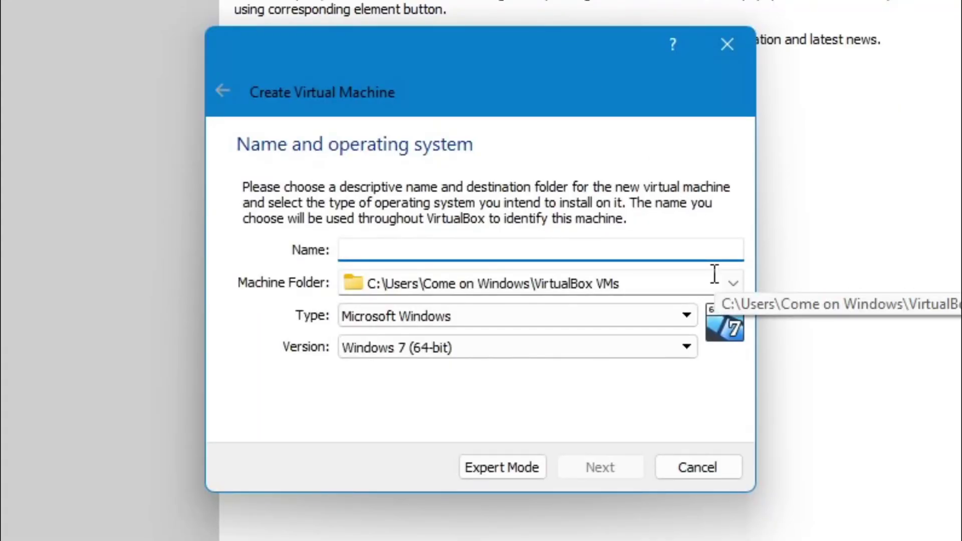
- Name the new virtual machine Windows 11 and set its machine folder to the Google Drive (Z:)
type("Windows 11")
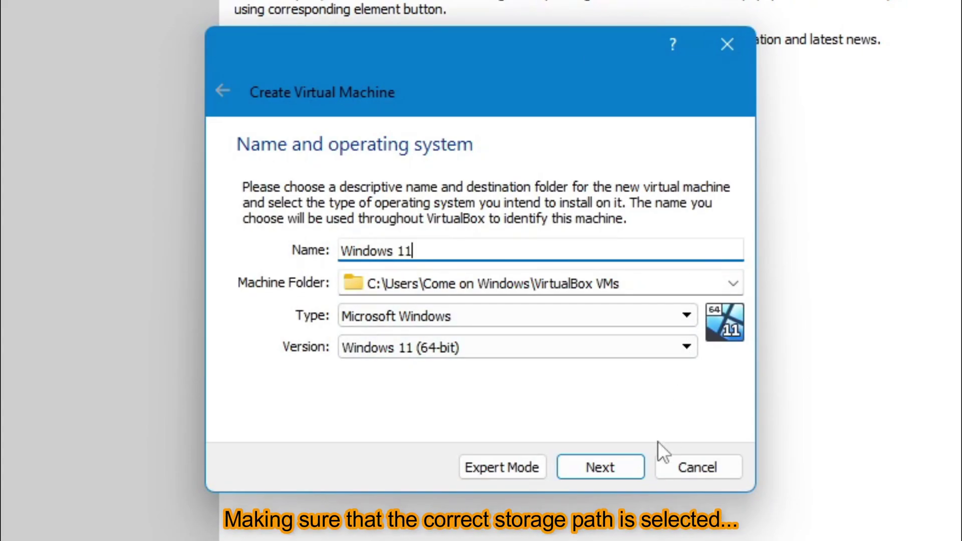
left_click(732, 284)
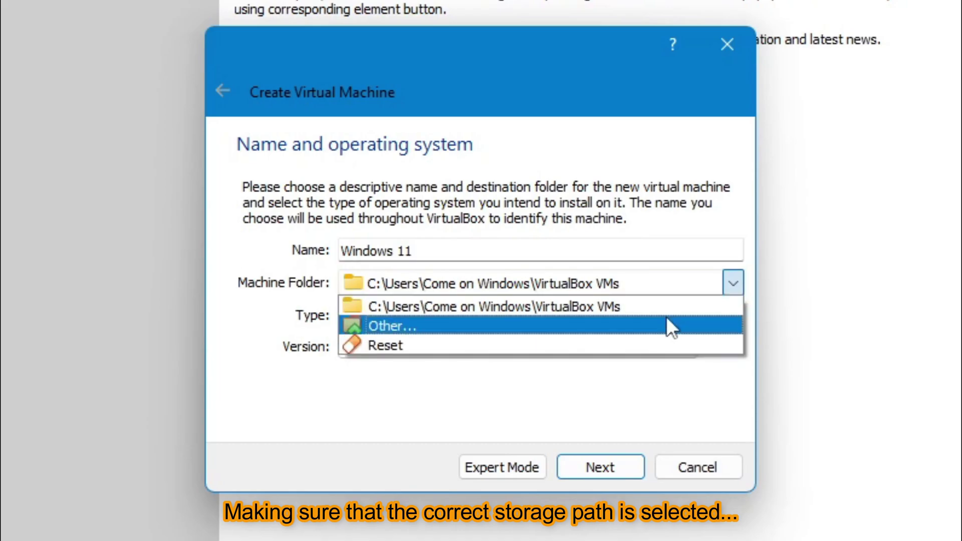
left_click(522, 329)
left_click(100, 346)
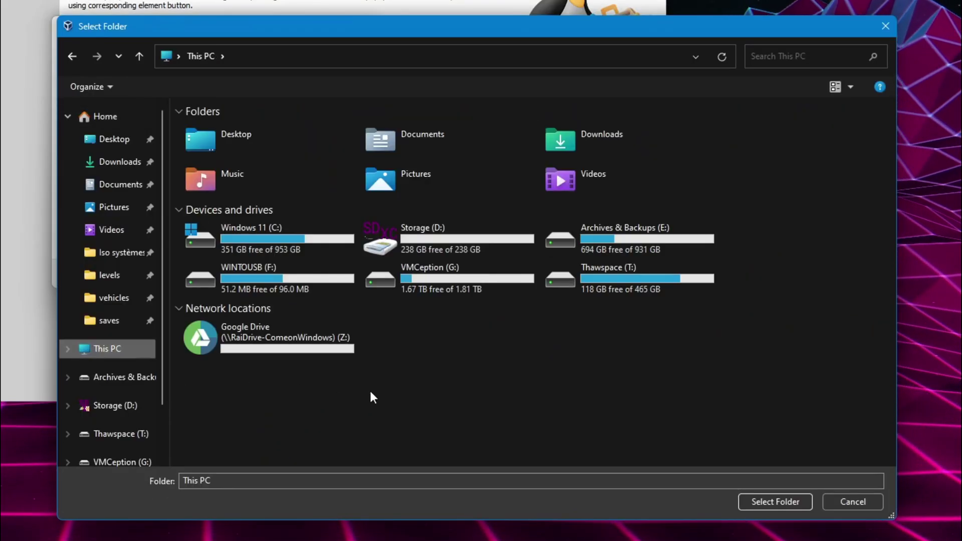
double_click(246, 336)
left_click(753, 503)
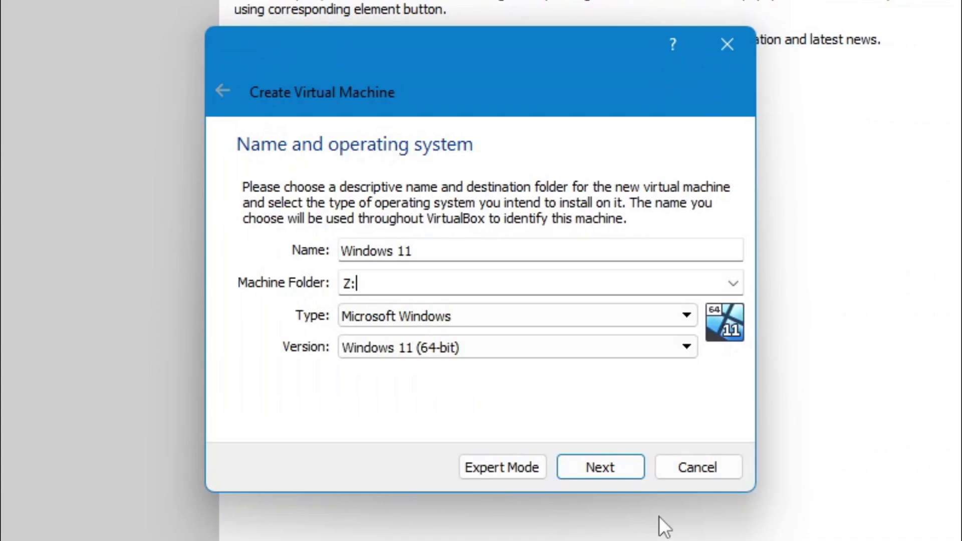
key("Return")
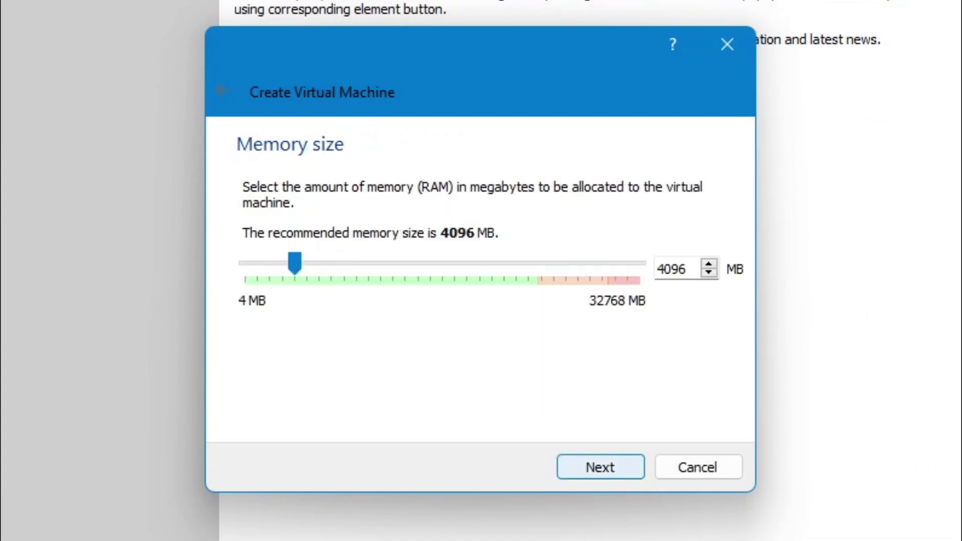
- Allocate 8192 MB of memory to the virtual machine
key("BackSpace")
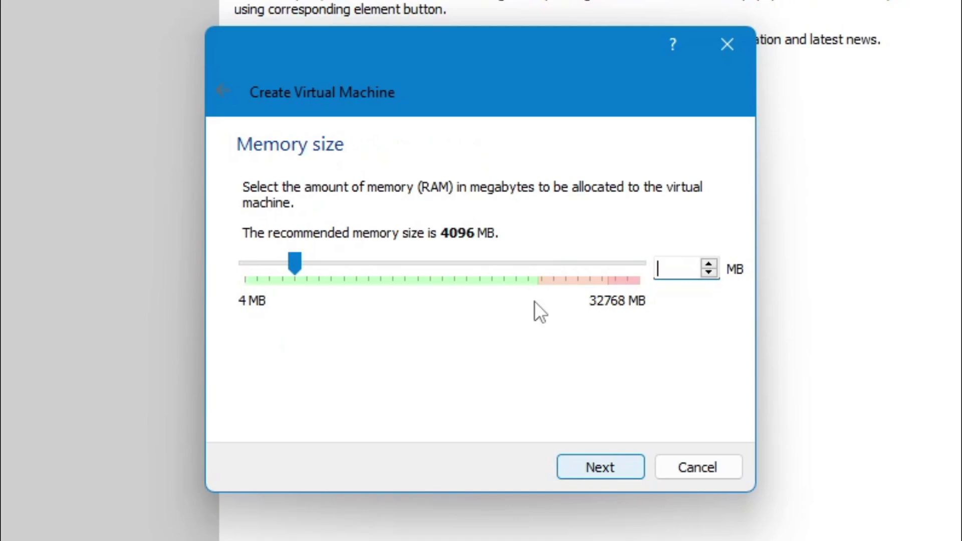
type("8192")
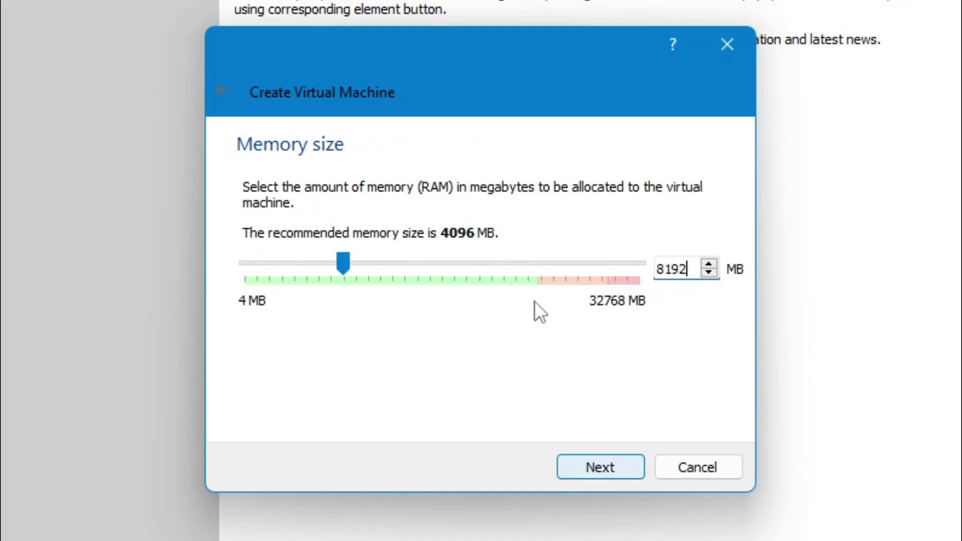
key("Return")
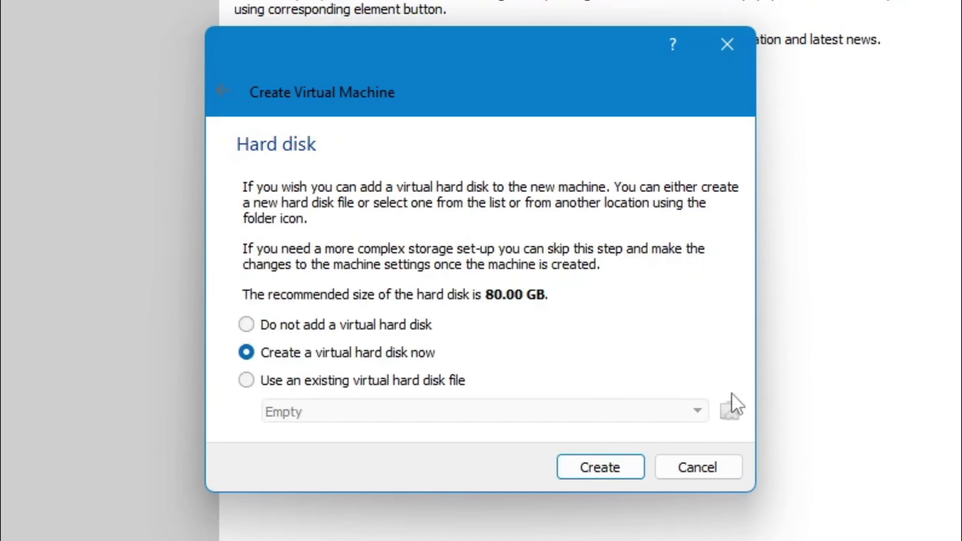
- Create a dynamically allocated 14.00 GB VHD virtual hard disk at Z:\Windows 11\Windows 11.vhd
left_click(584, 465)
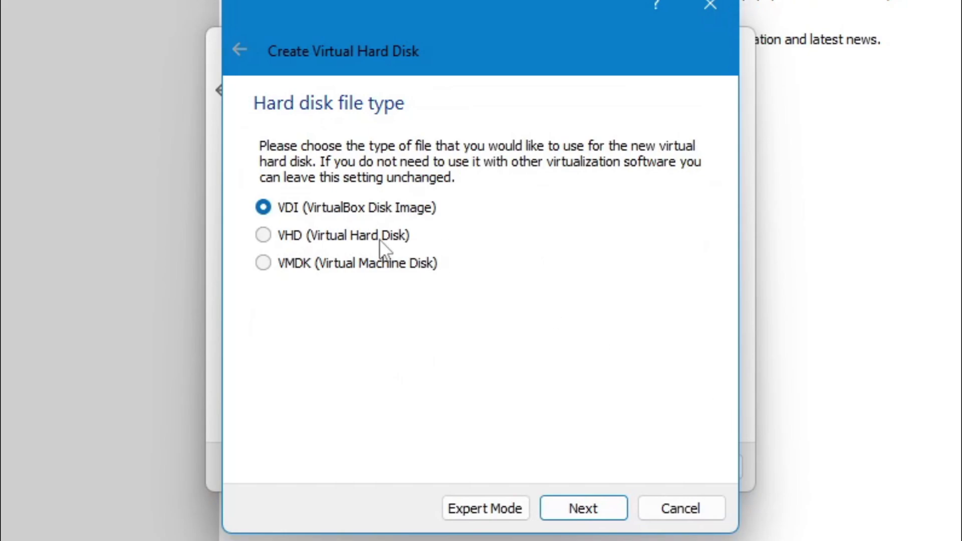
left_click(570, 503)
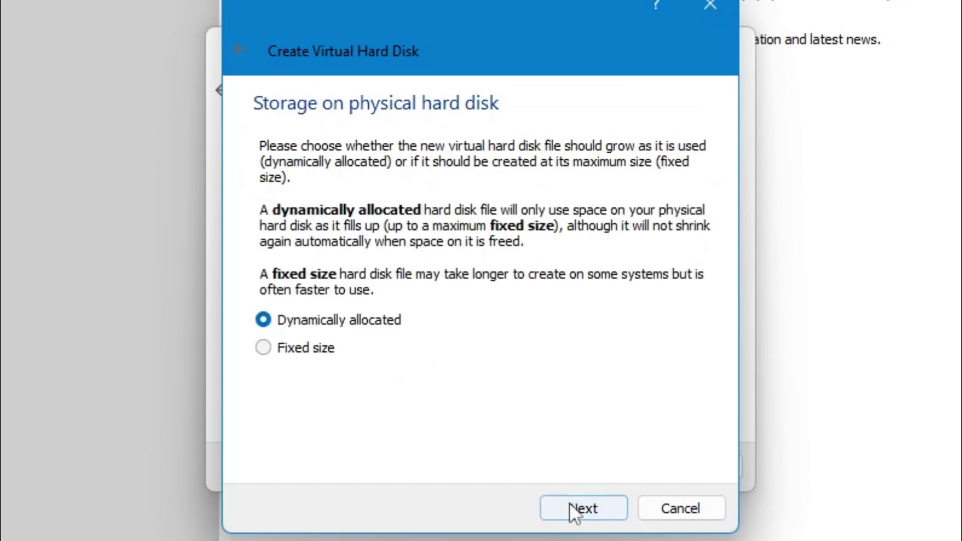
left_click(569, 503)
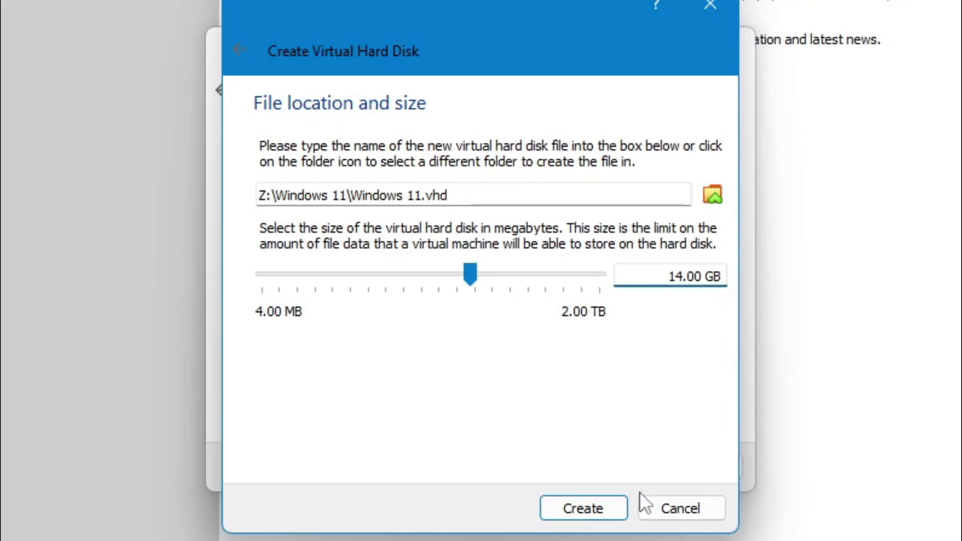
left_click(590, 512)
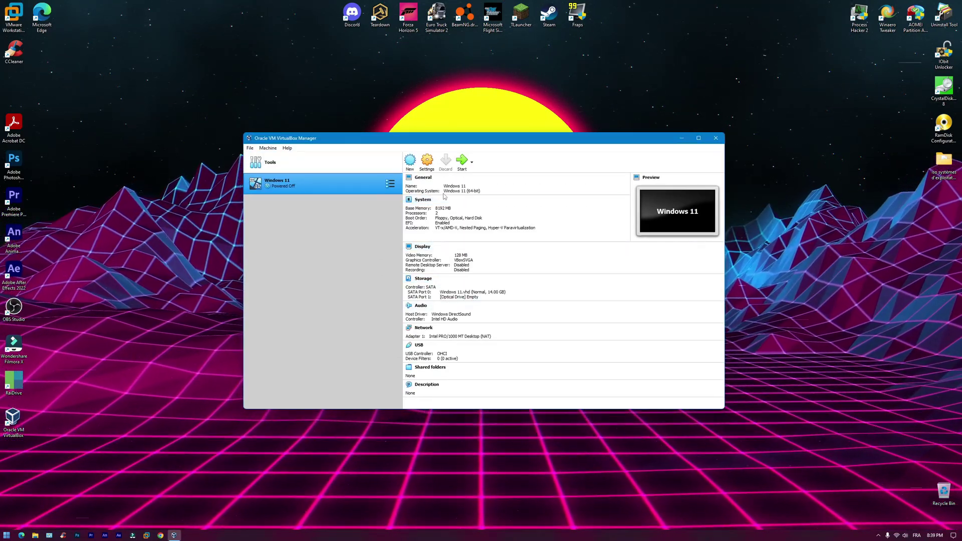
- Set the virtual machine to 4 processors and enable 3D acceleration with 256 MB of video memory
left_click(428, 162)
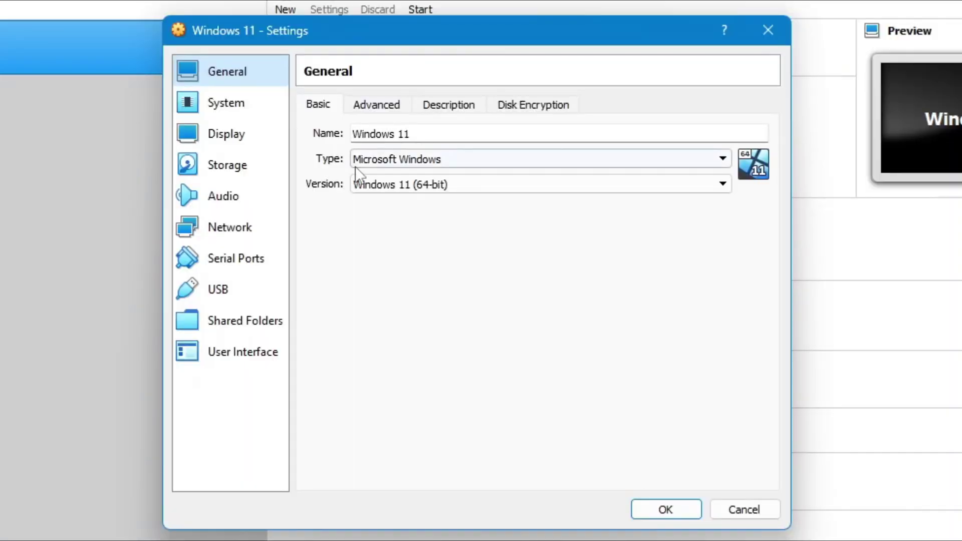
left_click(235, 104)
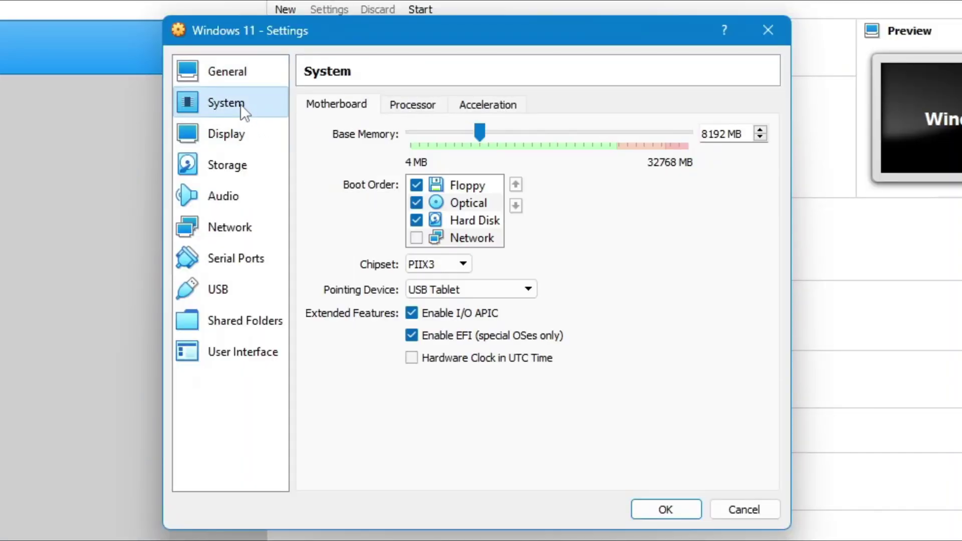
left_click(412, 104)
left_click(739, 133)
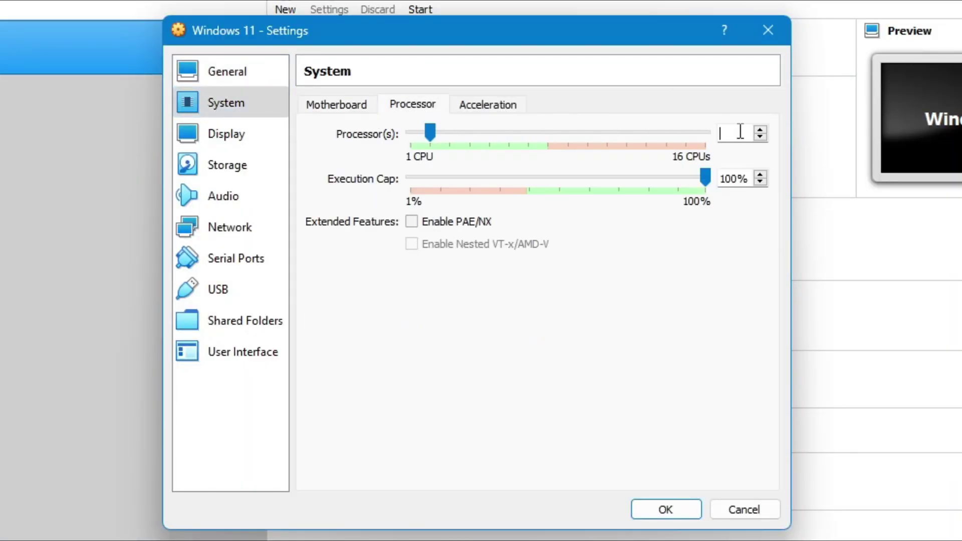
left_click(224, 135)
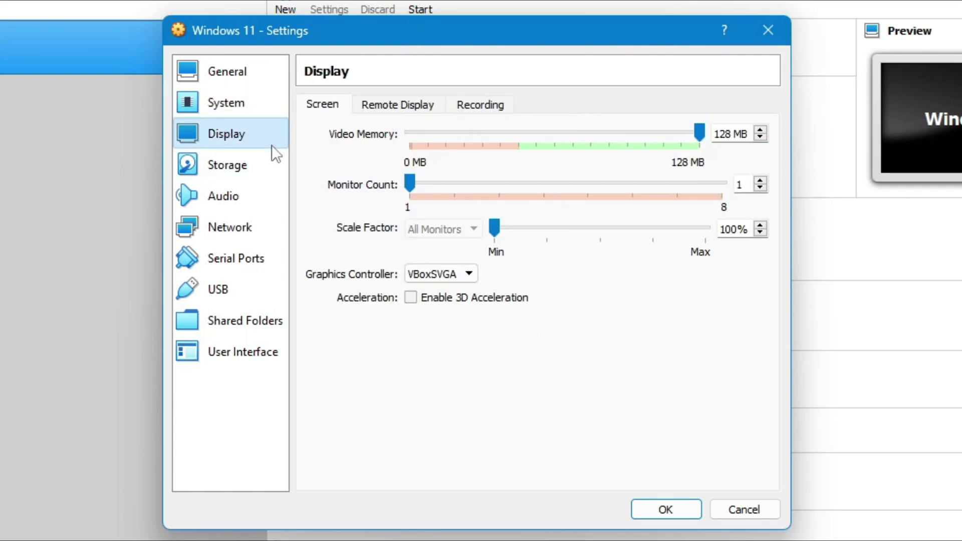
left_click(415, 298)
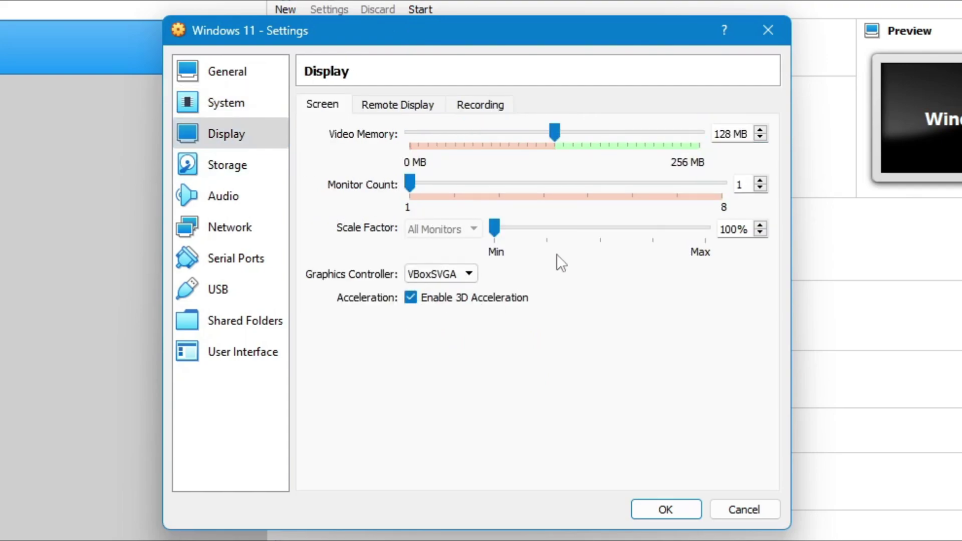
- Attach the Windows 11 iso disc image from the Iso systèmes d'exploitations folder to the virtual machine's empty optical drive
left_click(255, 170)
left_click(368, 171)
left_click(770, 123)
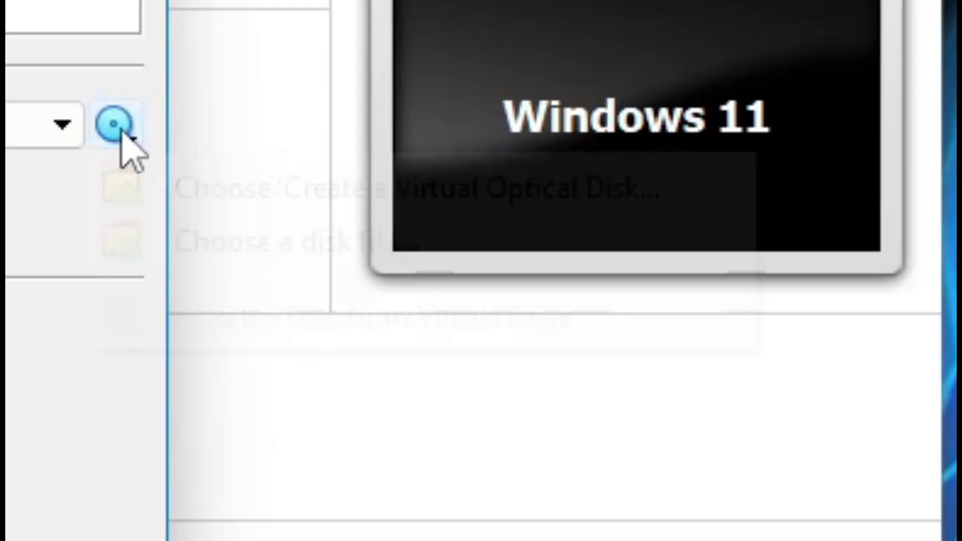
left_click(150, 242)
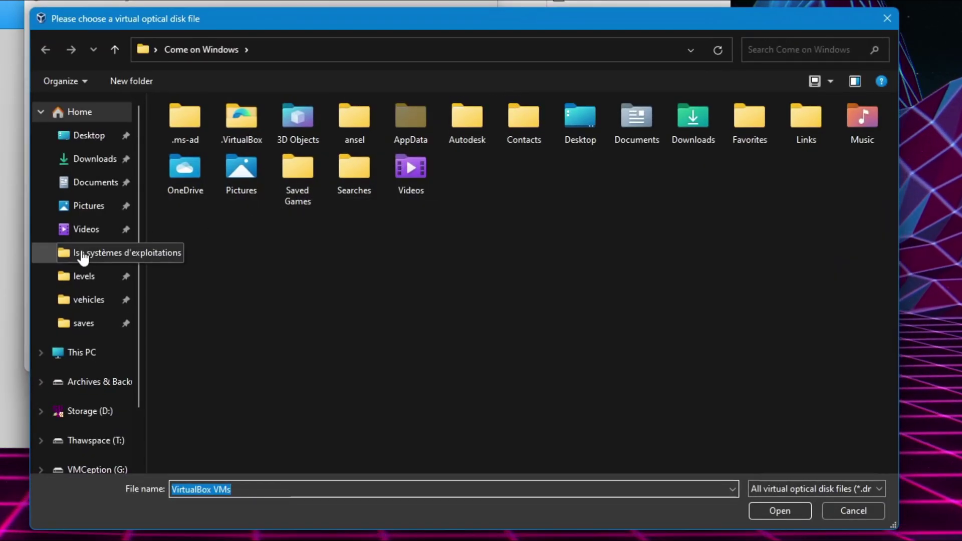
left_click(82, 254)
left_click(239, 218)
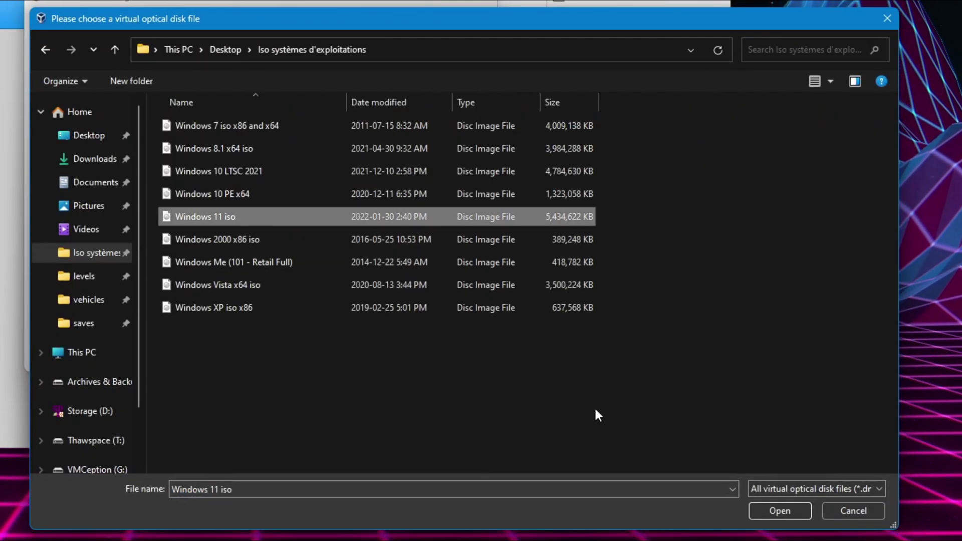
left_click(779, 511)
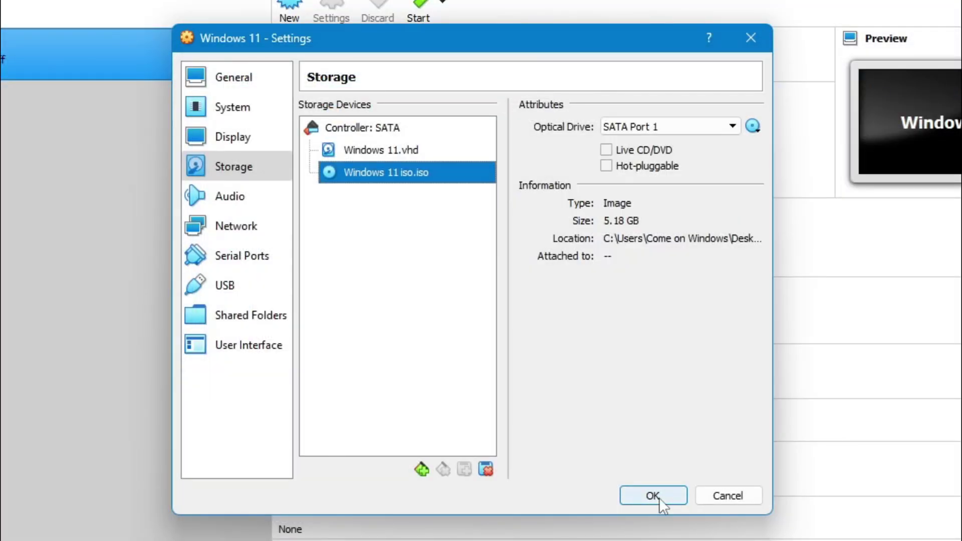
- Review the audio, network and serial port settings and save the virtual machine's configuration
left_click(254, 195)
left_click(249, 225)
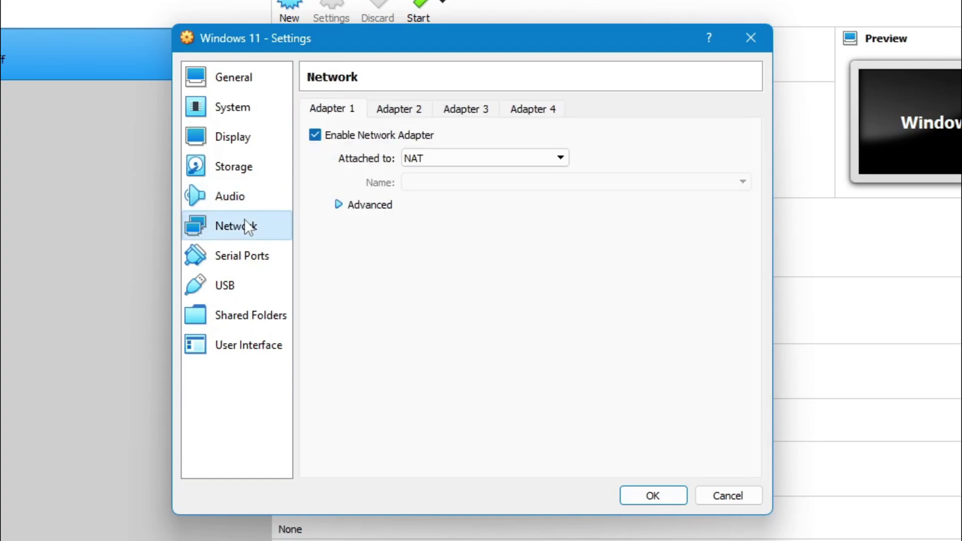
left_click(235, 264)
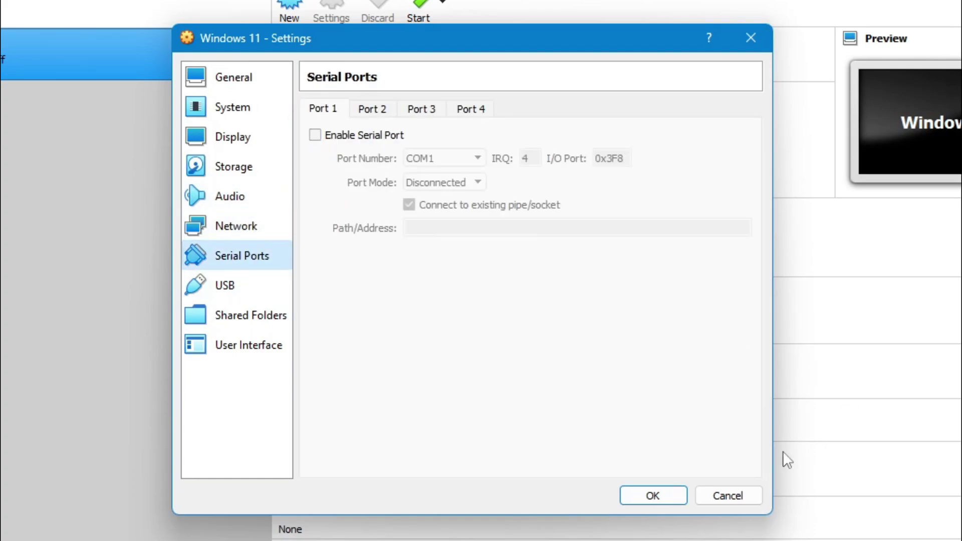
left_click(646, 495)
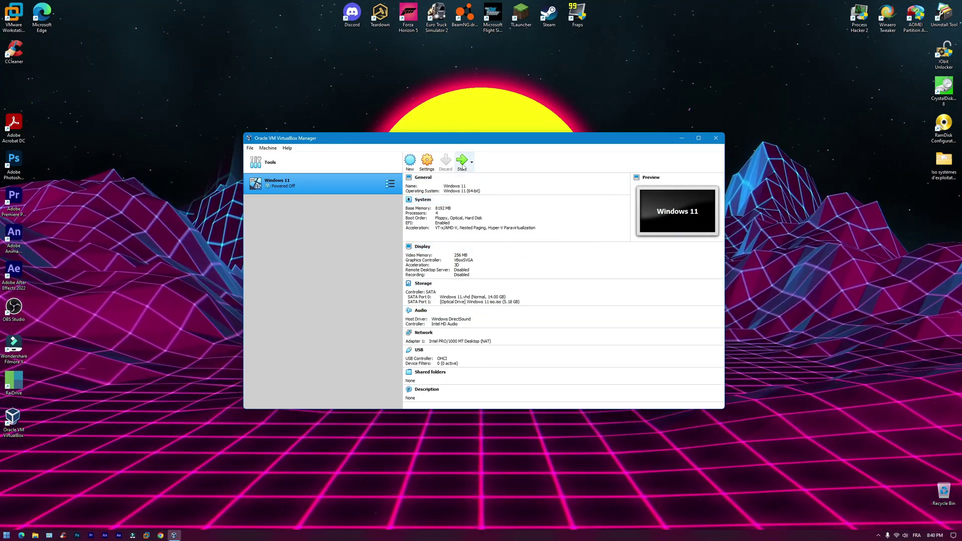
- Start the virtual machine and begin the Windows installation with the default language options, without a product key
left_click(462, 164)
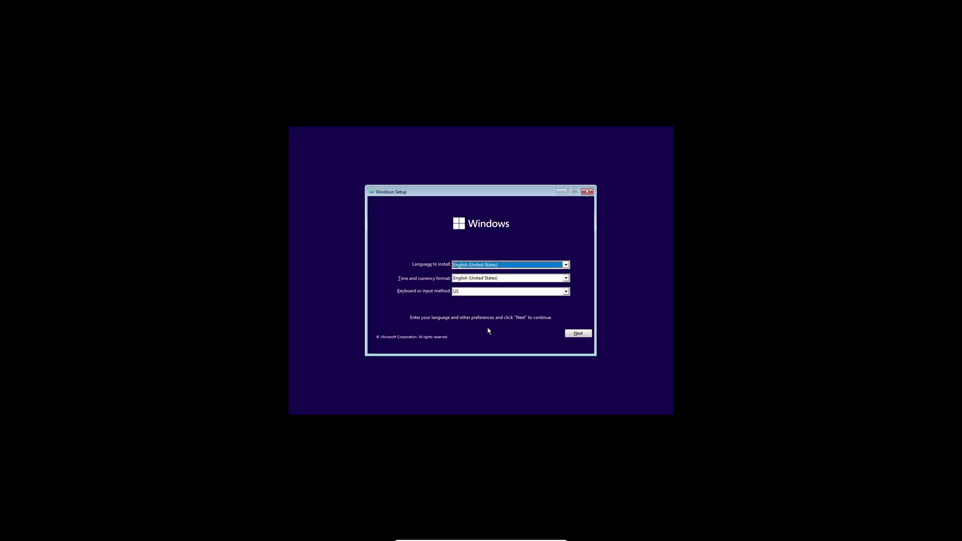
left_click(576, 333)
left_click(485, 276)
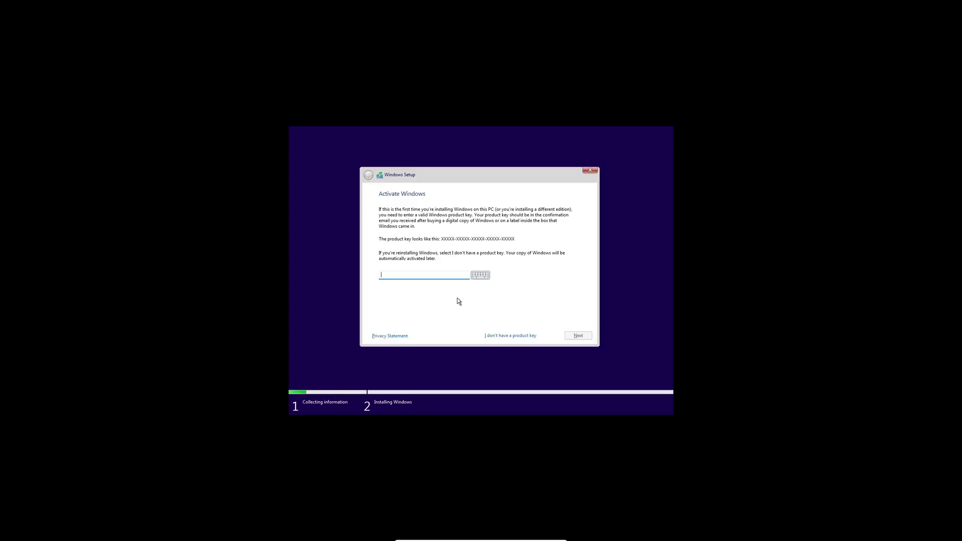
left_click(499, 335)
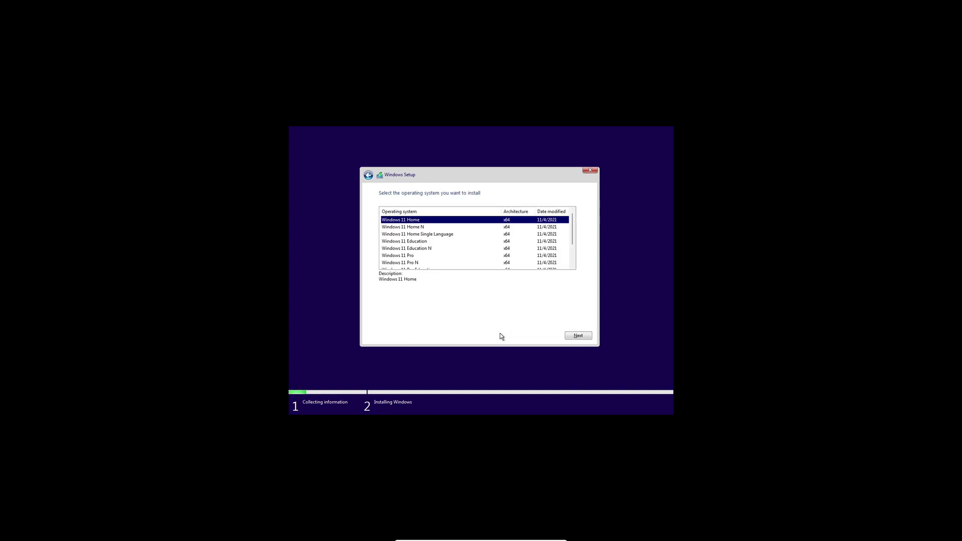
- Choose Windows 11 Pro as the edition to install and accept the Microsoft Software License Terms
left_click(401, 256)
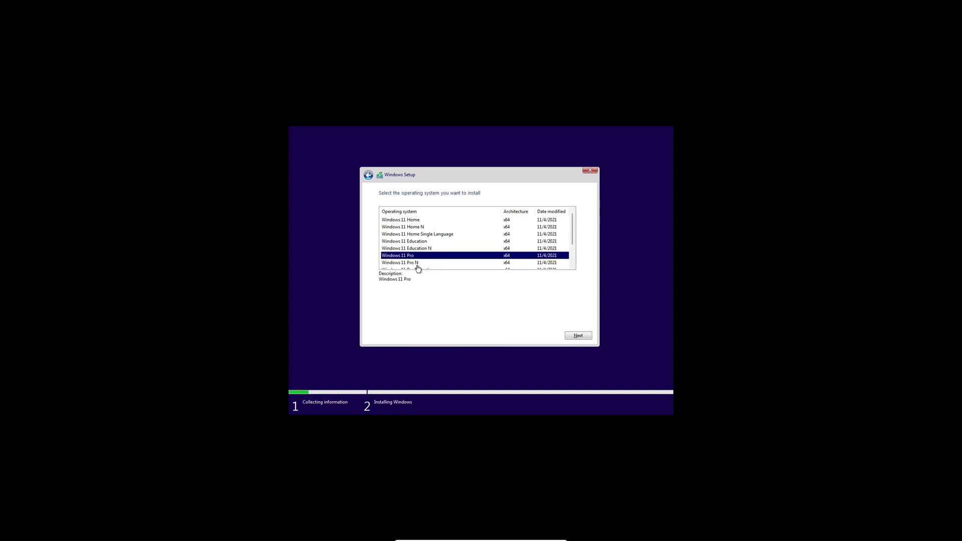
left_click(571, 334)
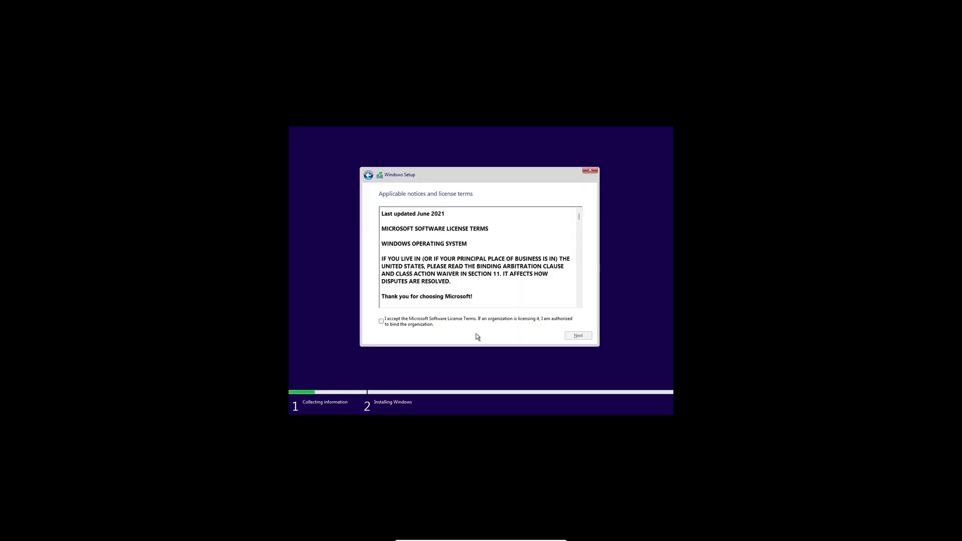
left_click(412, 324)
left_click(581, 335)
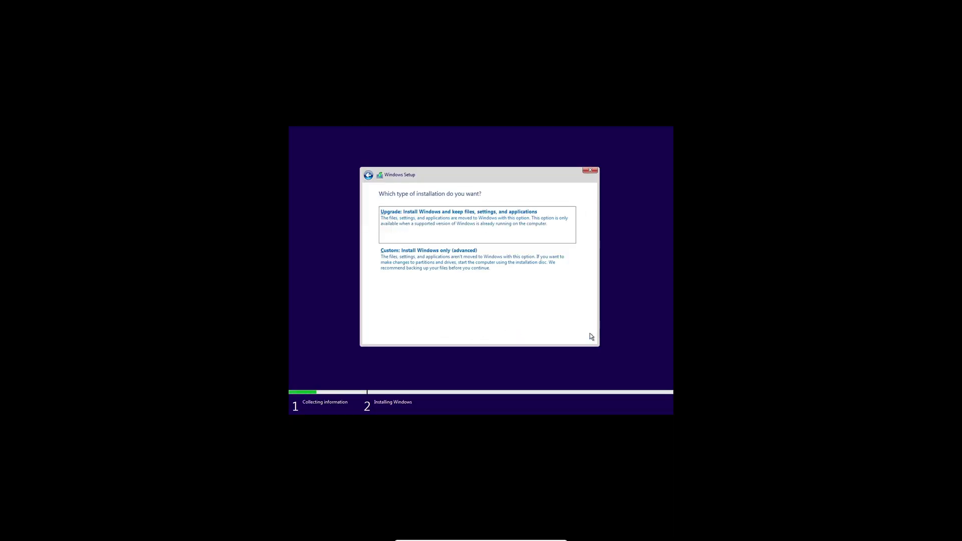
- Run a custom Windows-only installation on the Drive 0 Unallocated Space
left_click(506, 278)
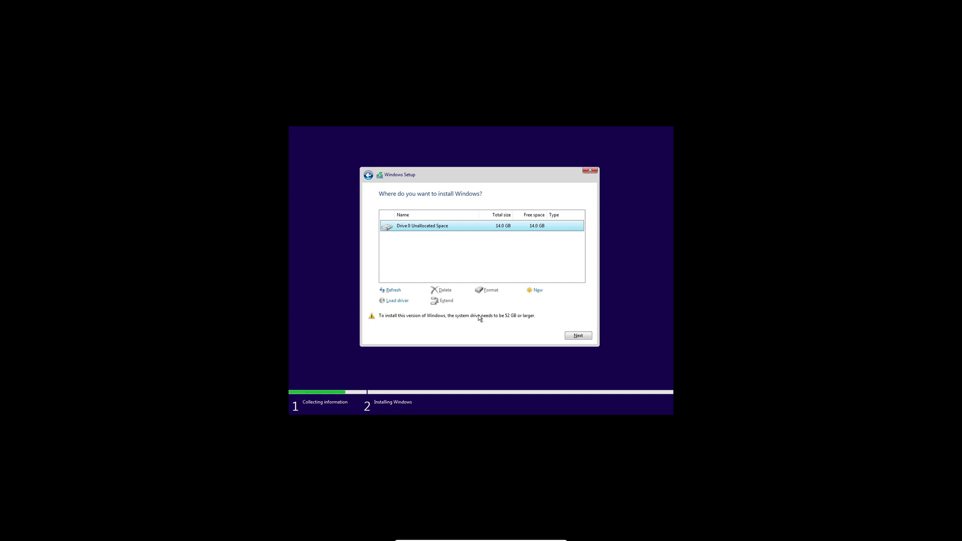
left_click(580, 337)
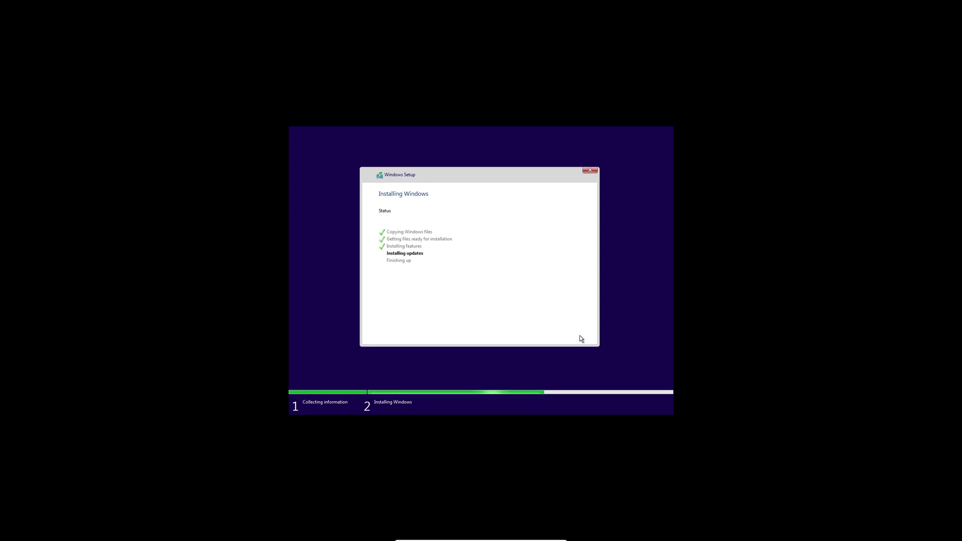
left_click(580, 337)
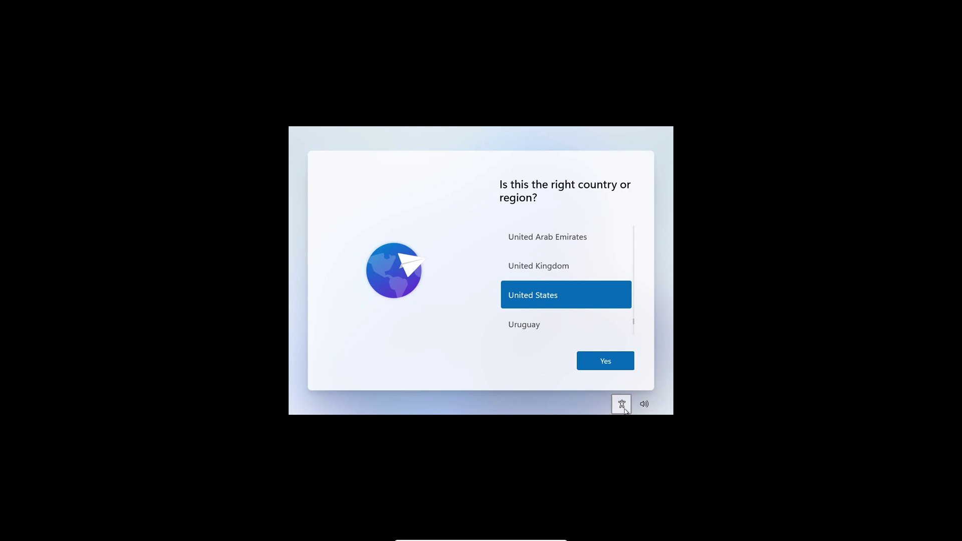
left_click(621, 404)
left_click(531, 306)
left_click(644, 404)
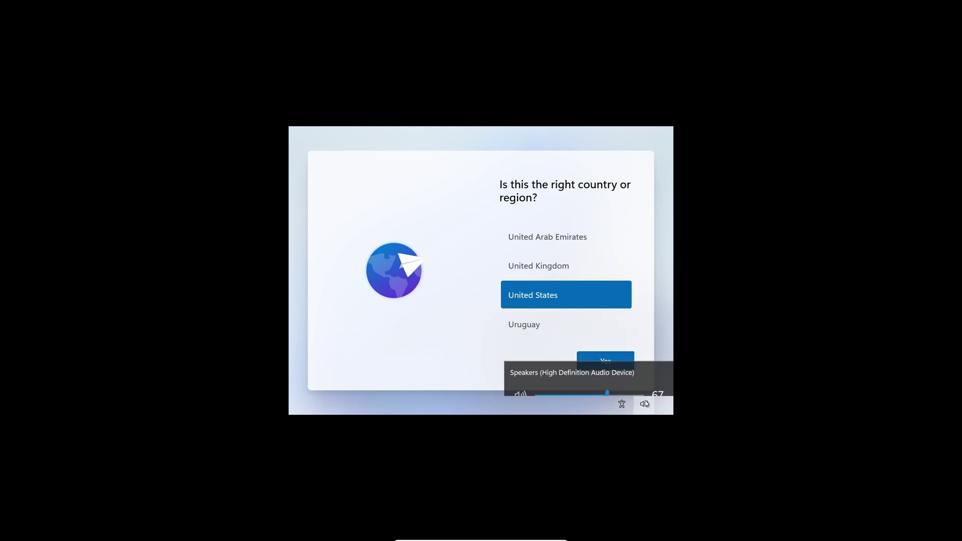
left_click(491, 337)
- Confirm United States as the country or region in the Windows 11 first-run setup
left_click(596, 356)
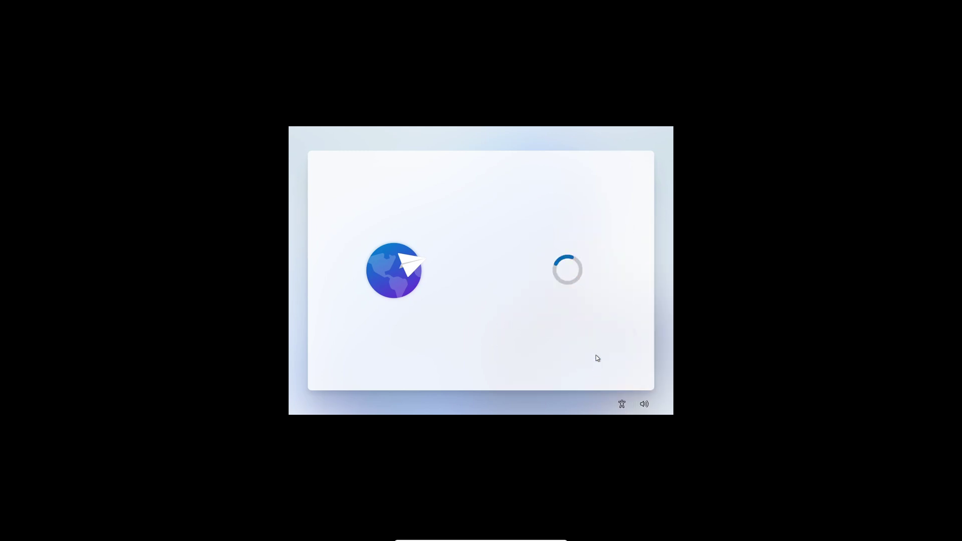
- Continue through the keyboard setup pages with the default choices and skip naming the device
left_click(606, 362)
left_click(606, 362)
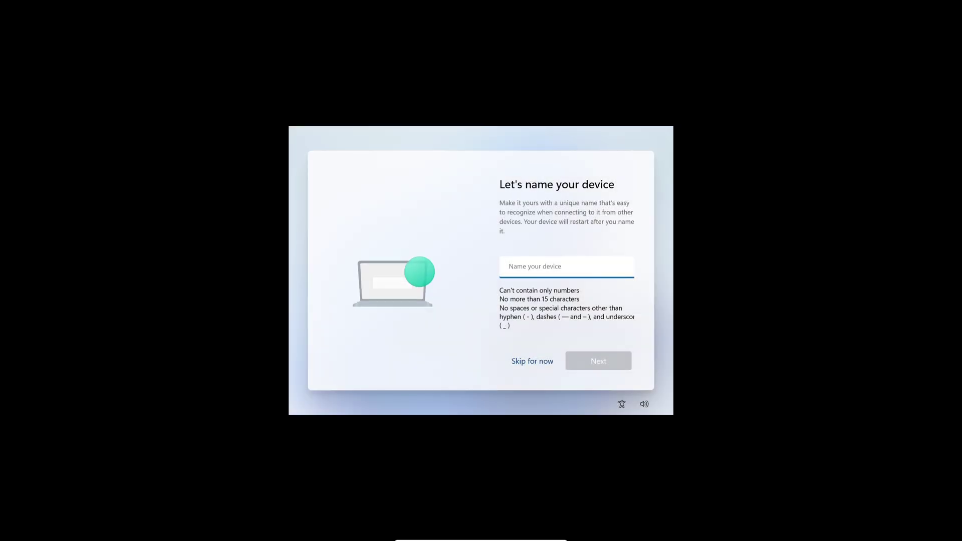
left_click(541, 361)
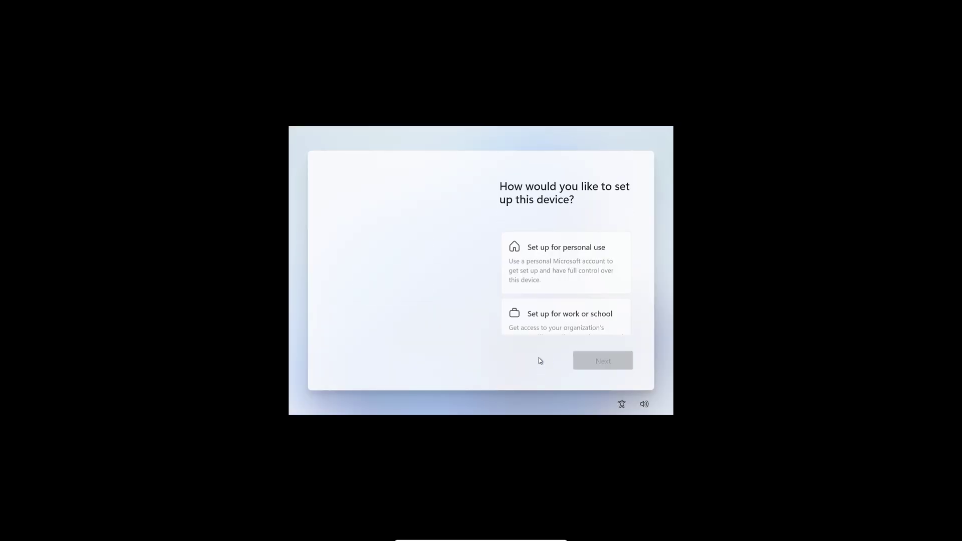
- Choose to set up the device for work or school and pick the sign-in option that leads to a local account
left_click(565, 317)
left_click(597, 361)
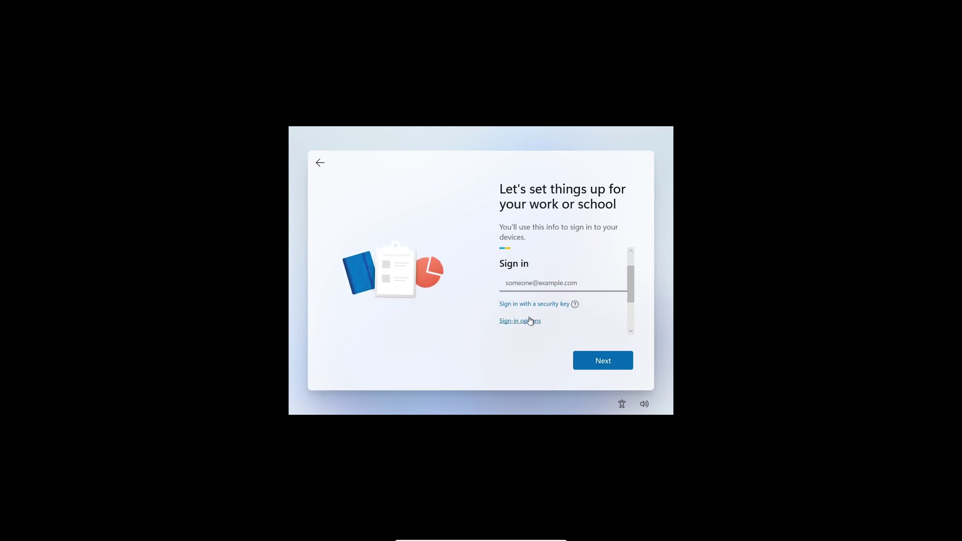
left_click(528, 321)
left_click(545, 328)
- Name the local user "Come on Windows" and leave the account password blank
type("Come on Windows")
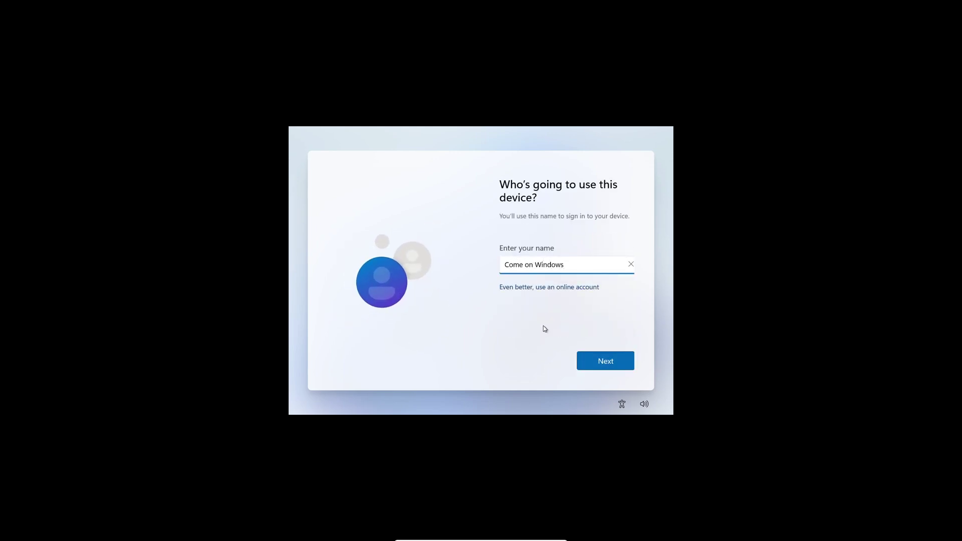
key("Return")
key("Return")
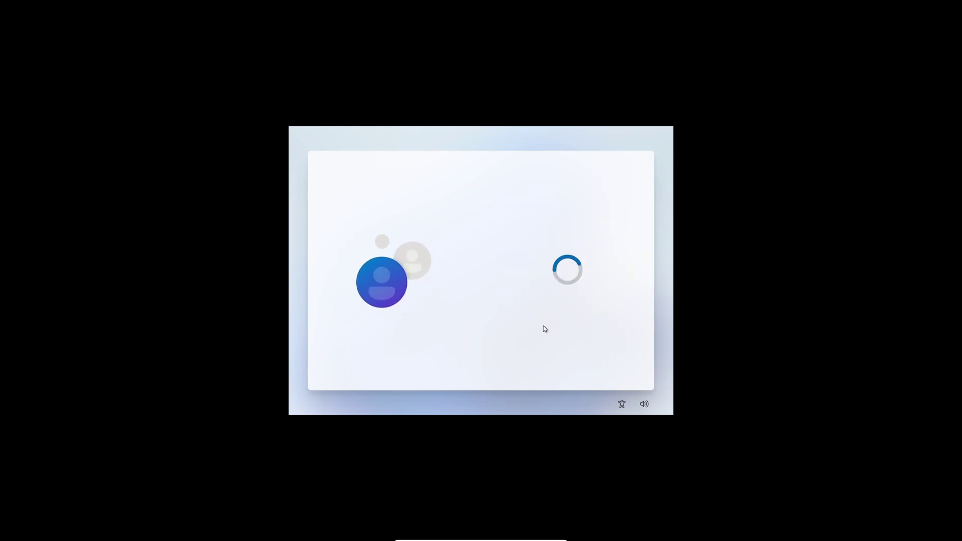
- Review the device privacy settings and accept them with their default values
scroll(547, 314, "down", 2)
scroll(546, 314, "down", 8)
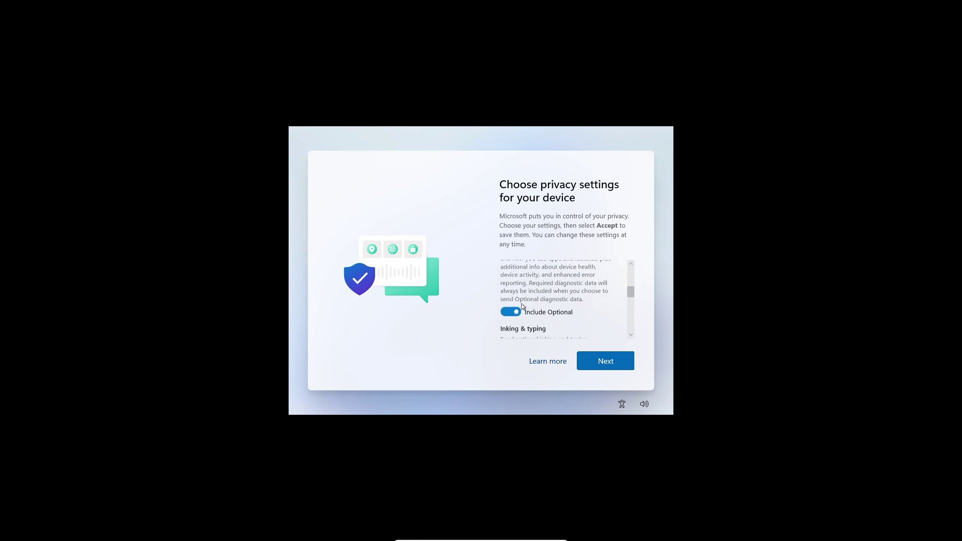
left_click(597, 361)
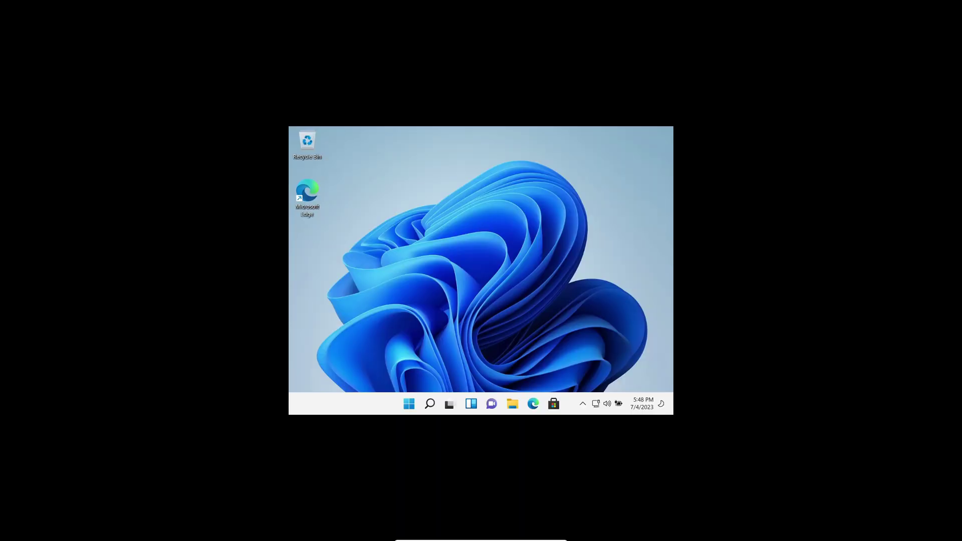
- Set the display scale of the Windows 11 guest to 100% and close its Settings
left_click(395, 404)
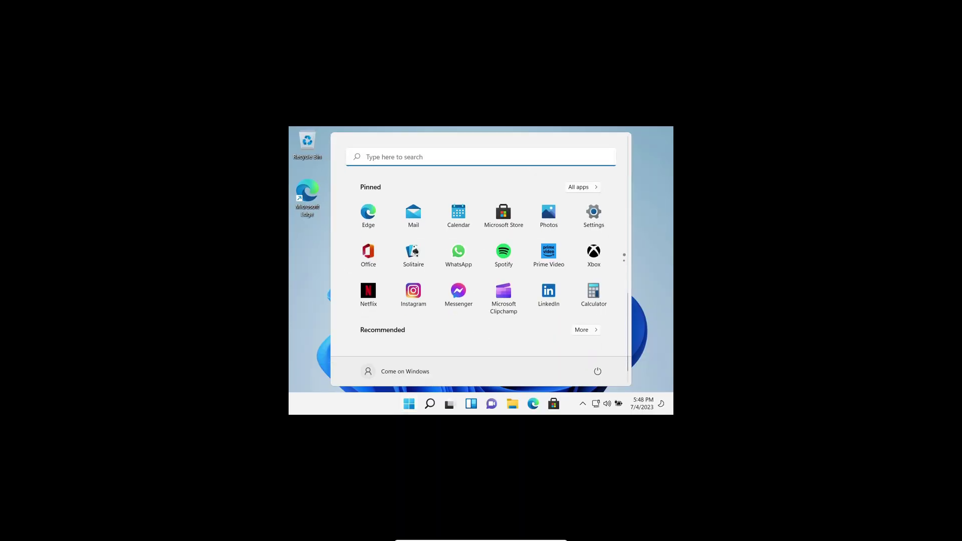
left_click(594, 220)
left_click(423, 304)
left_click(500, 203)
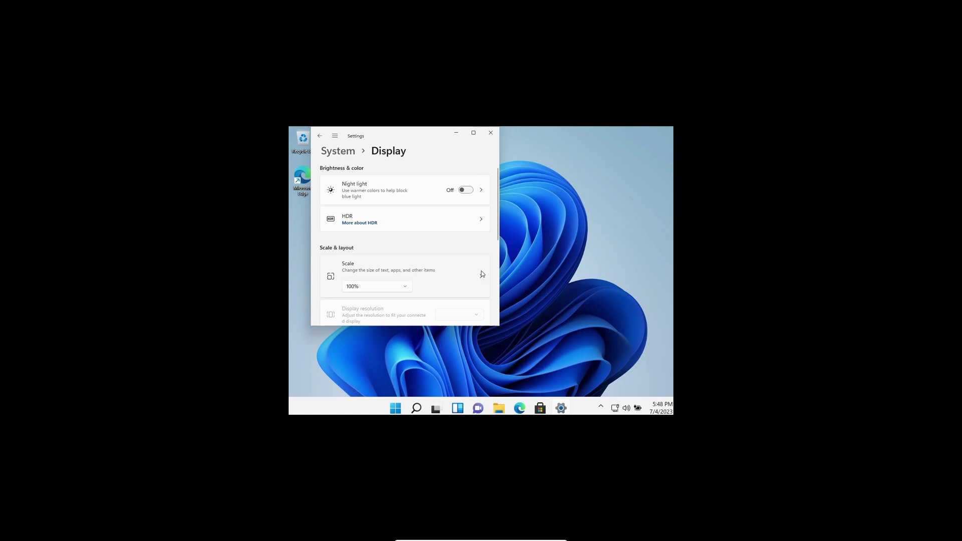
left_click(489, 134)
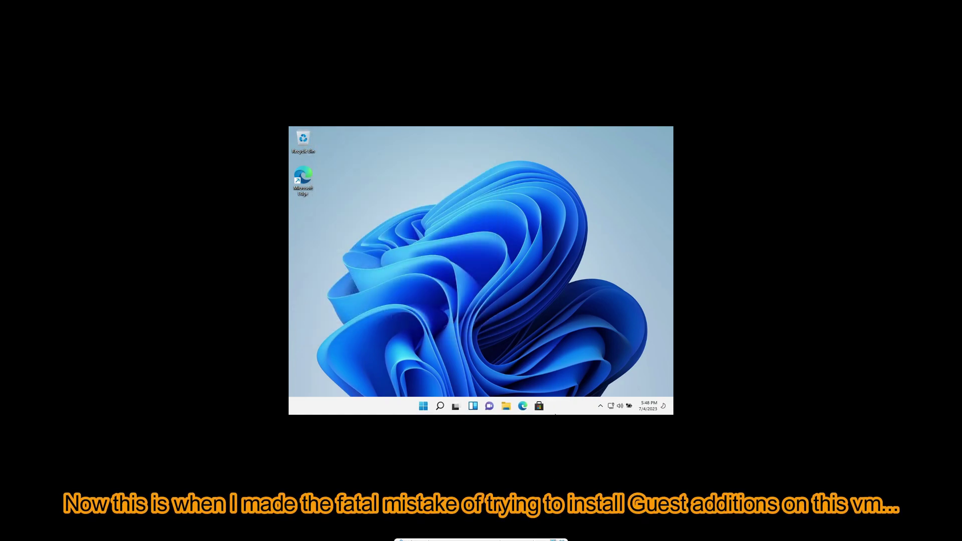
- Try to insert the Guest Additions CD image into the running Windows 11 virtual machine
mouse_move(462, 538)
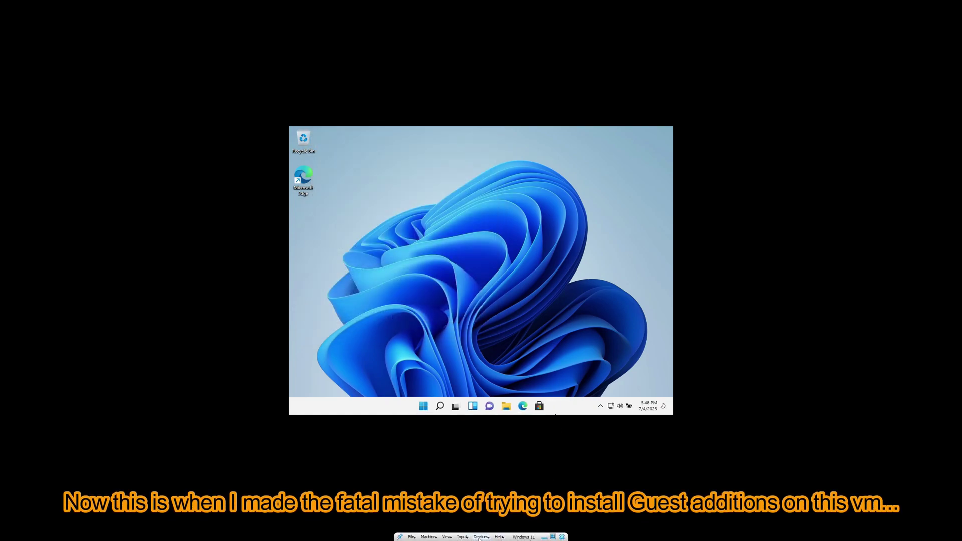
left_click(478, 539)
left_click(500, 523)
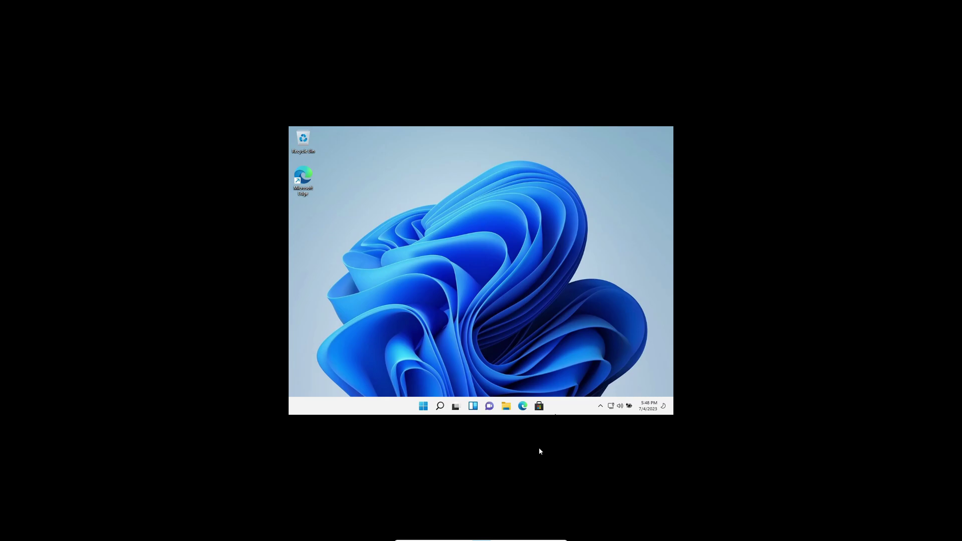
- End the VirtualBox Manager task in the host's Task Manager and close Task Manager
key("ctrl+shift+Escape")
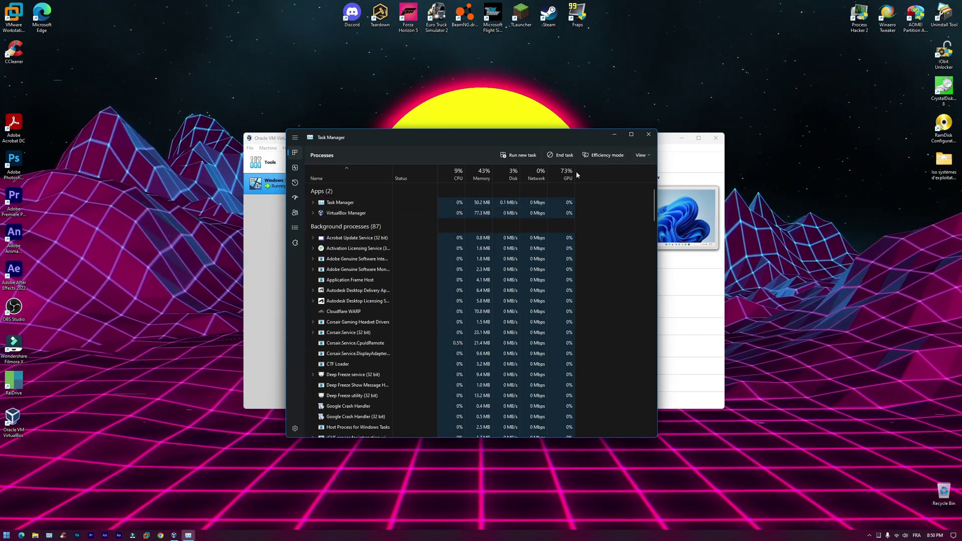
left_click(647, 135)
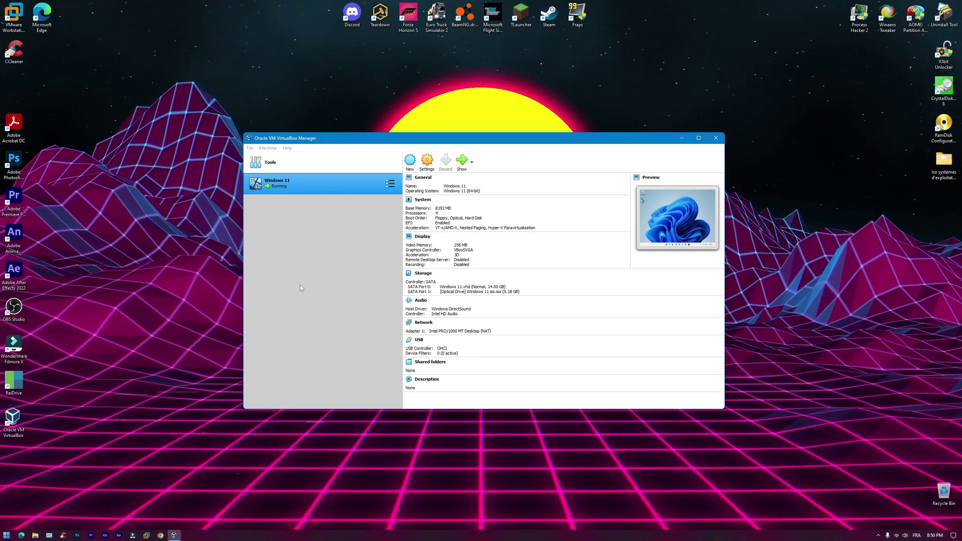
right_click(333, 535)
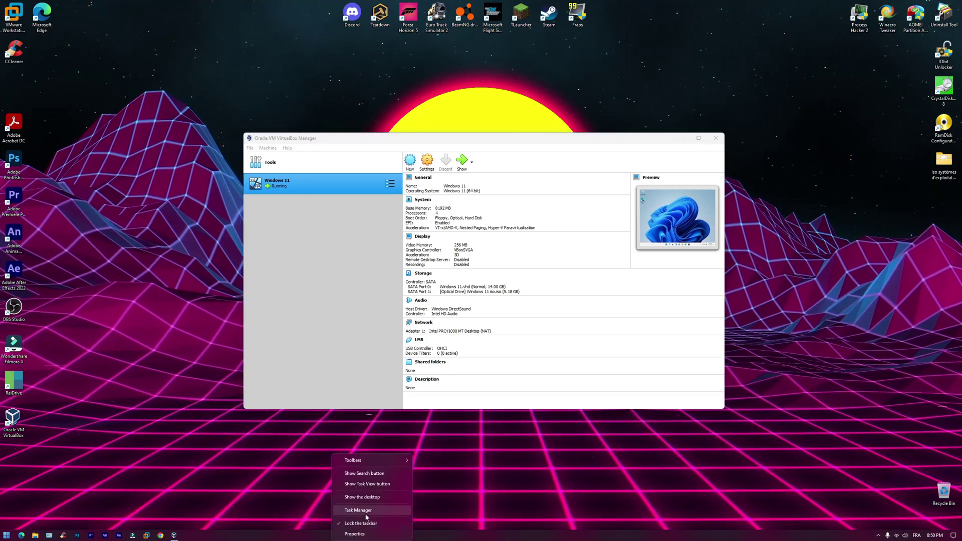
left_click(358, 510)
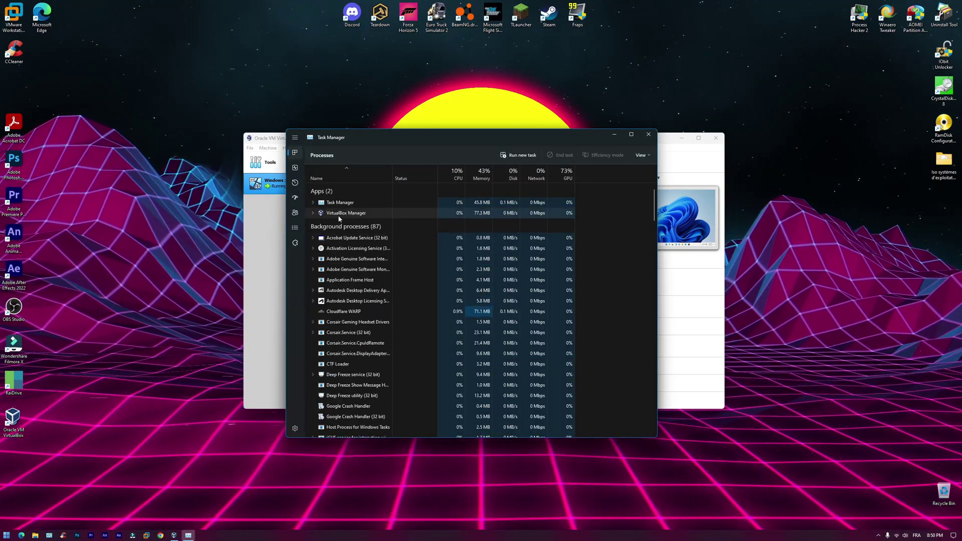
left_click(362, 214)
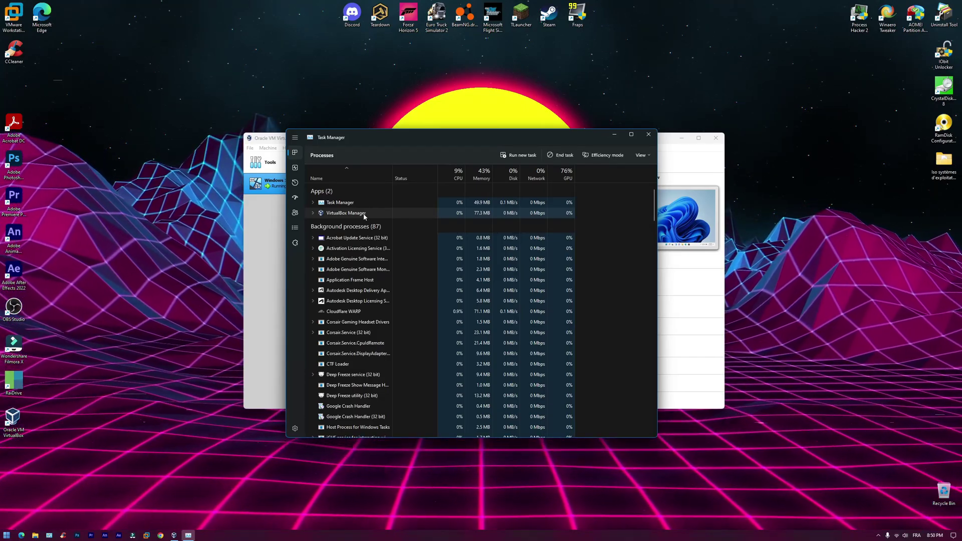
left_click(561, 155)
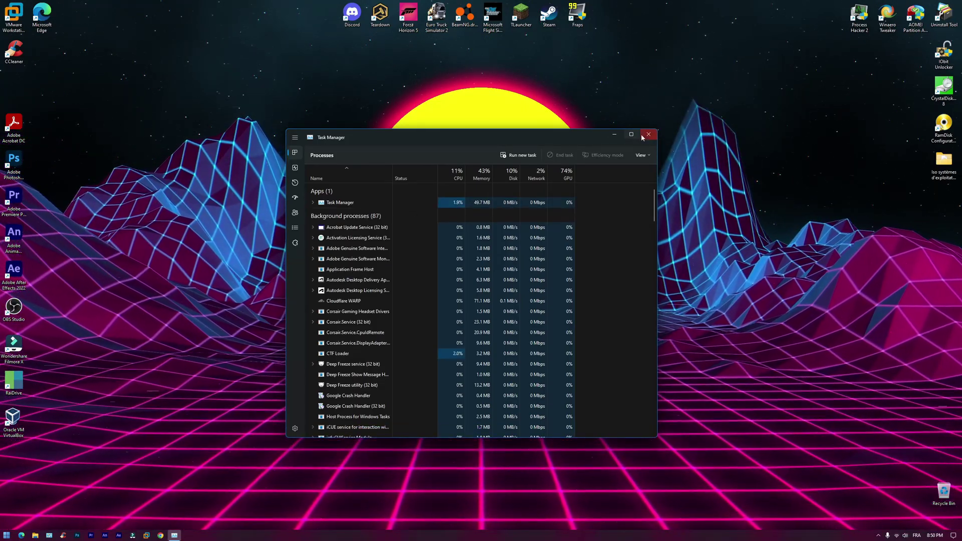
left_click(642, 136)
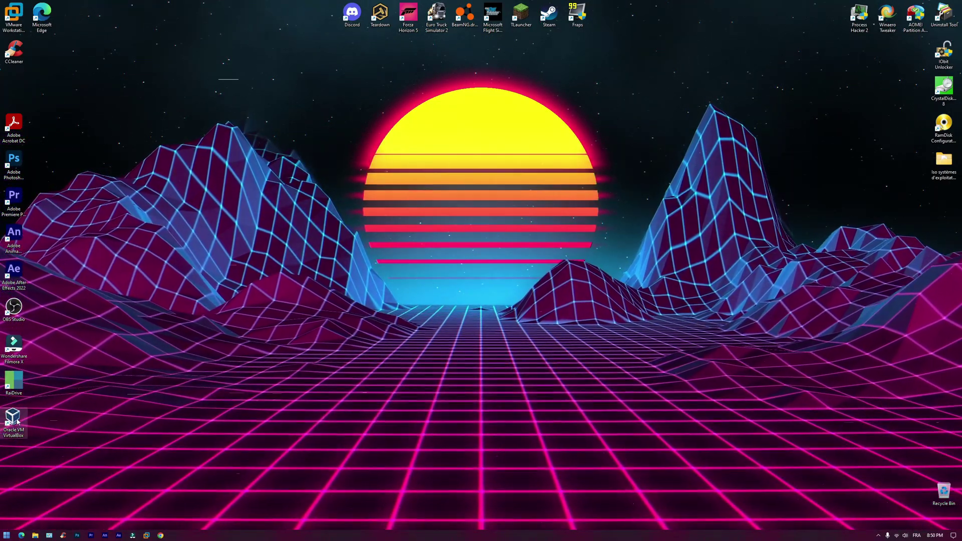
- Relaunch Oracle VM VirtualBox as administrator from its desktop shortcut
right_click(16, 422)
left_click(45, 200)
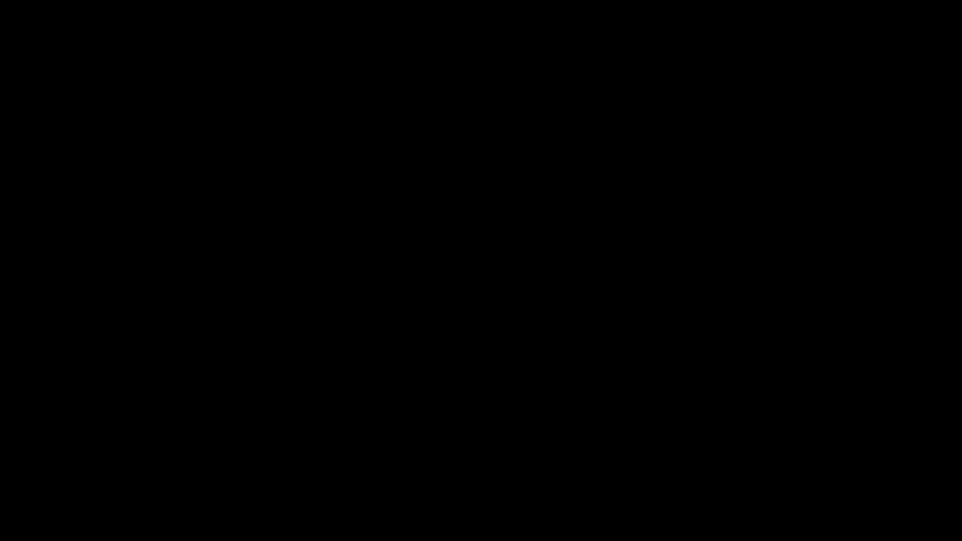